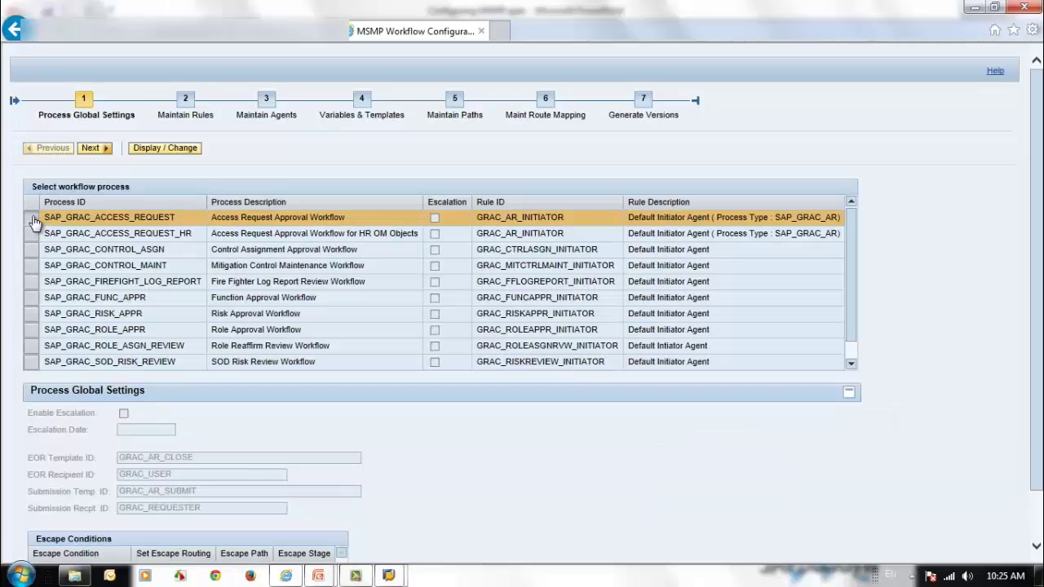
Open the access request workflow's rules for editing and start a new rule result for GRAC_AR_INITIATOR.
left_click(93, 149)
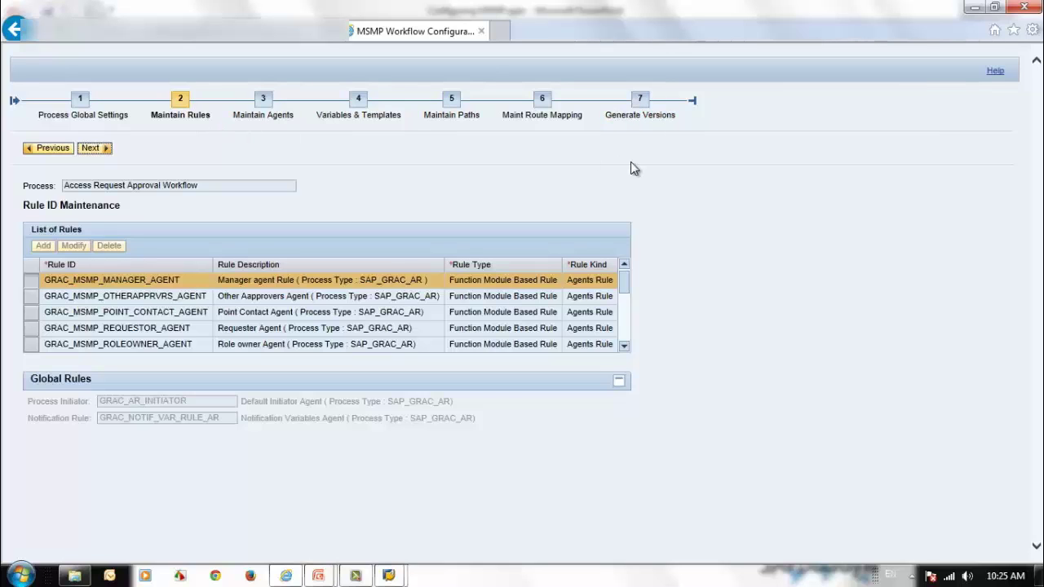
left_click(65, 149)
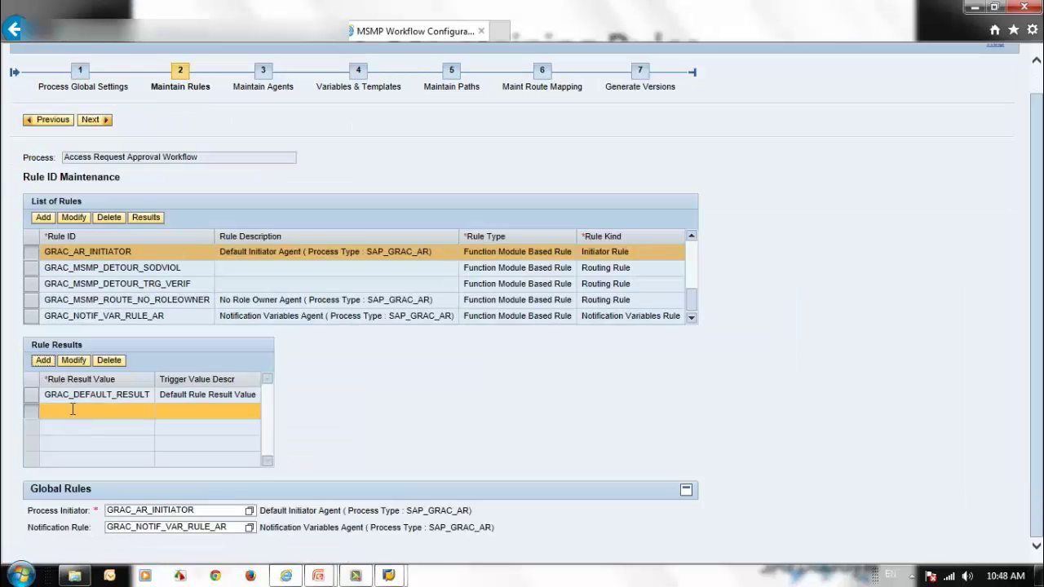
left_click(72, 410)
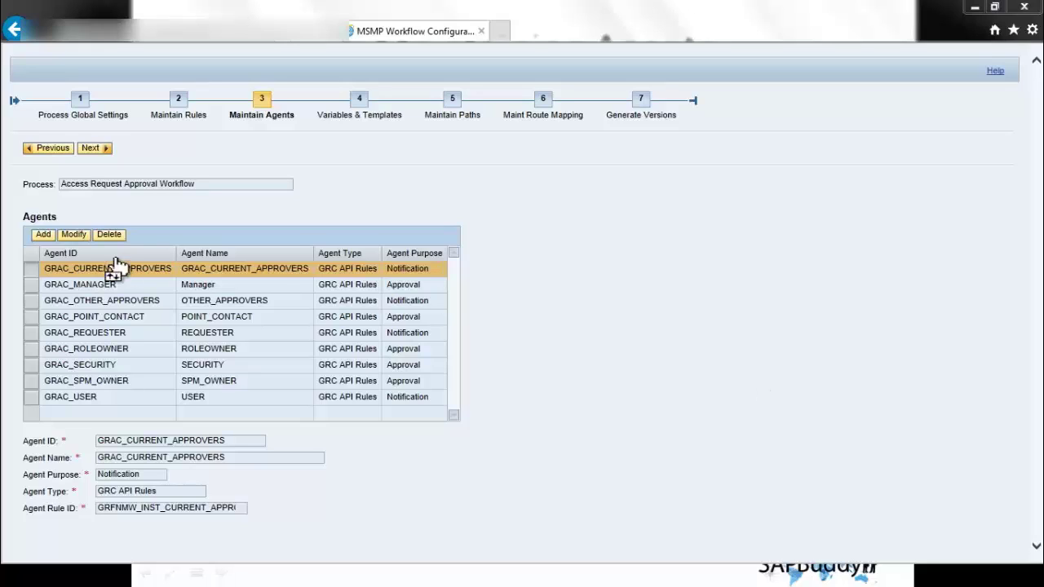
Add a workflow agent with ID Z_GRAC_APPROVER and name GRC APPORVER TEST AGENT.
left_click(43, 236)
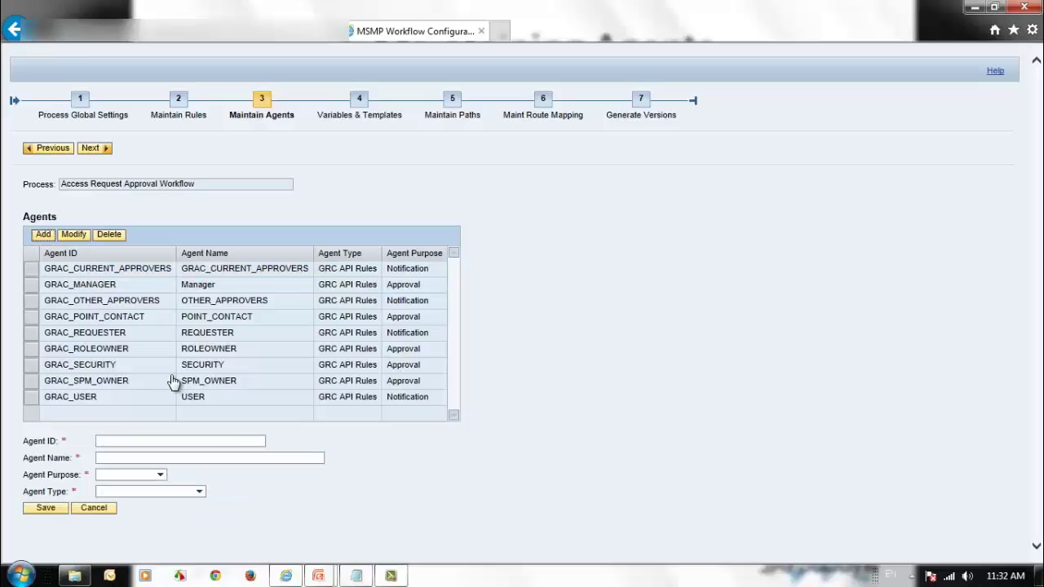
left_click(135, 441)
type("Z")
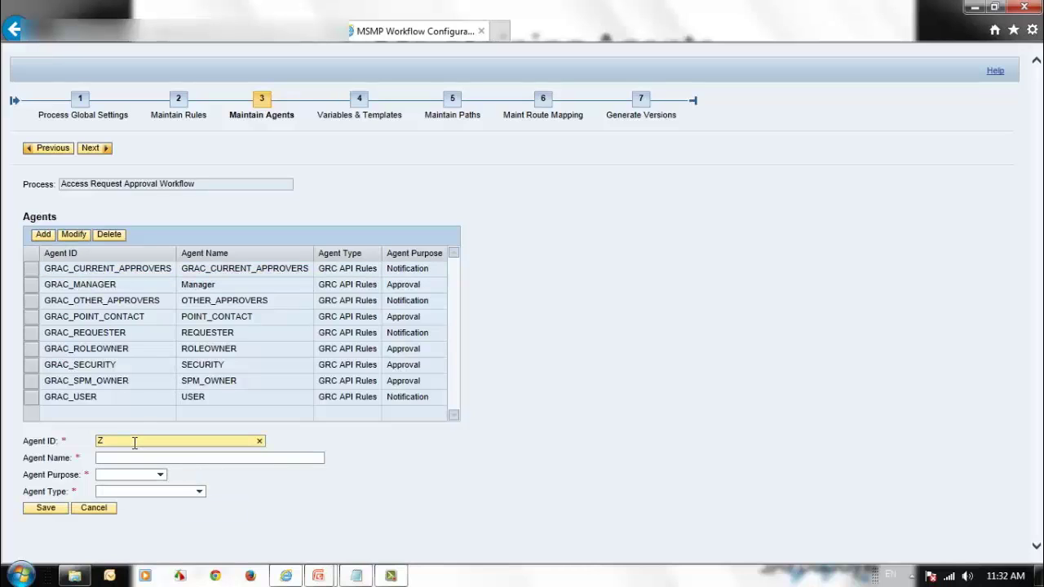
type("_GRAC_APPROVER")
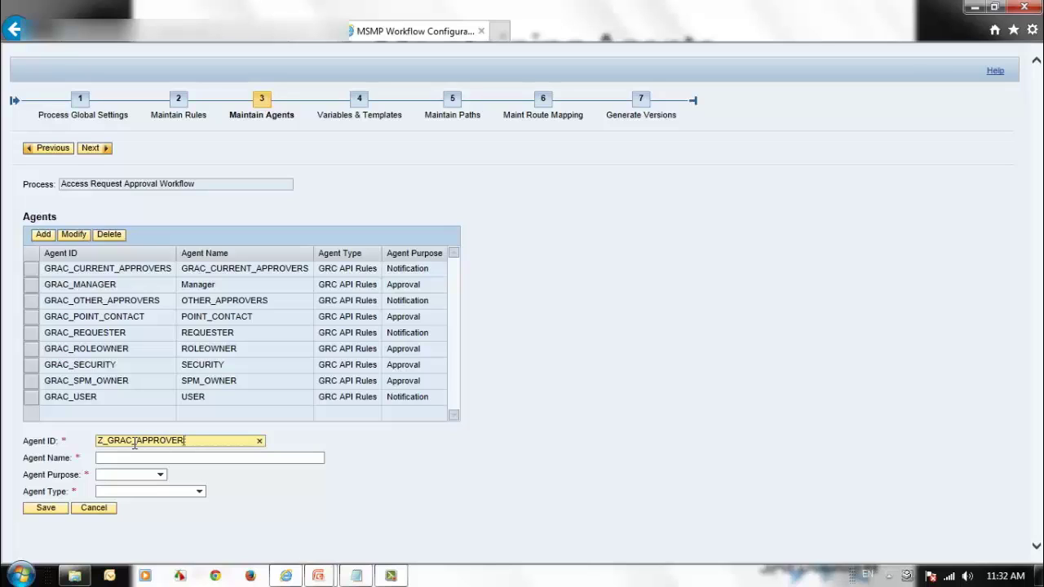
left_click(145, 459)
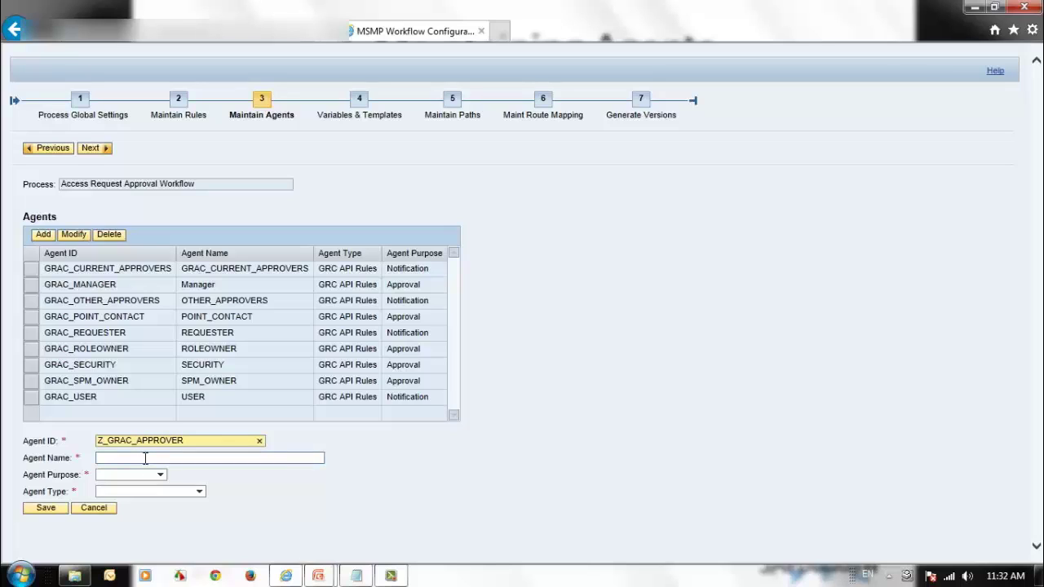
type("GR")
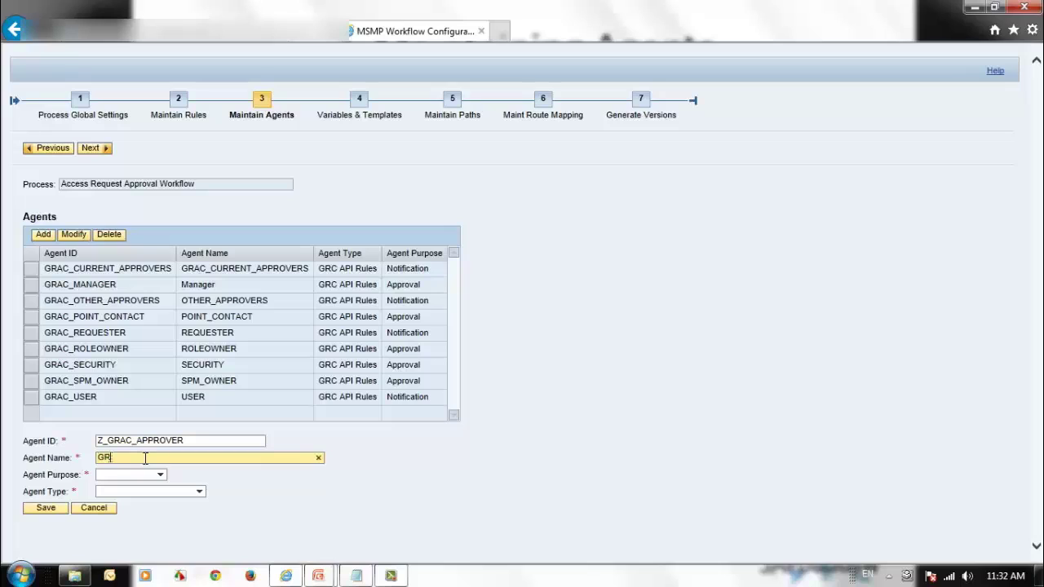
type("C APPROV")
type("ER TE")
type("ST")
type(" AGENT")
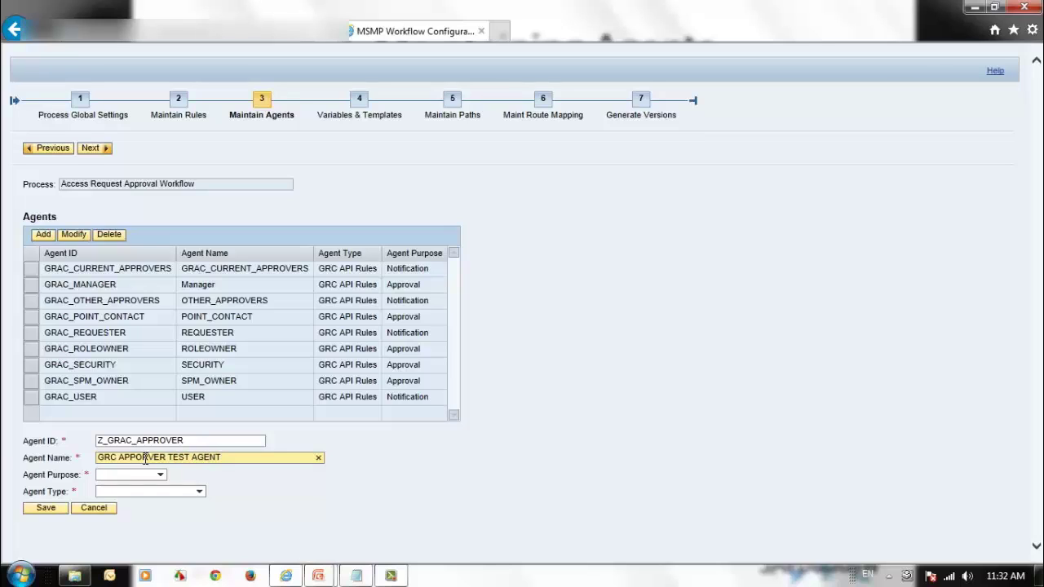
Set the new agent's purpose to Approval and its type to Directly Mapped Users.
left_click(162, 476)
left_click(162, 476)
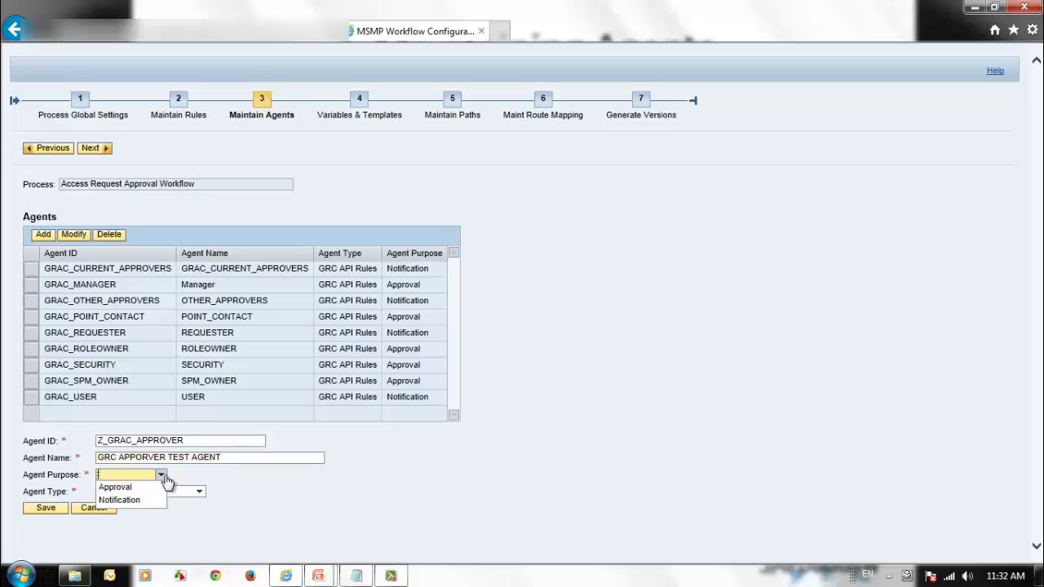
left_click(123, 487)
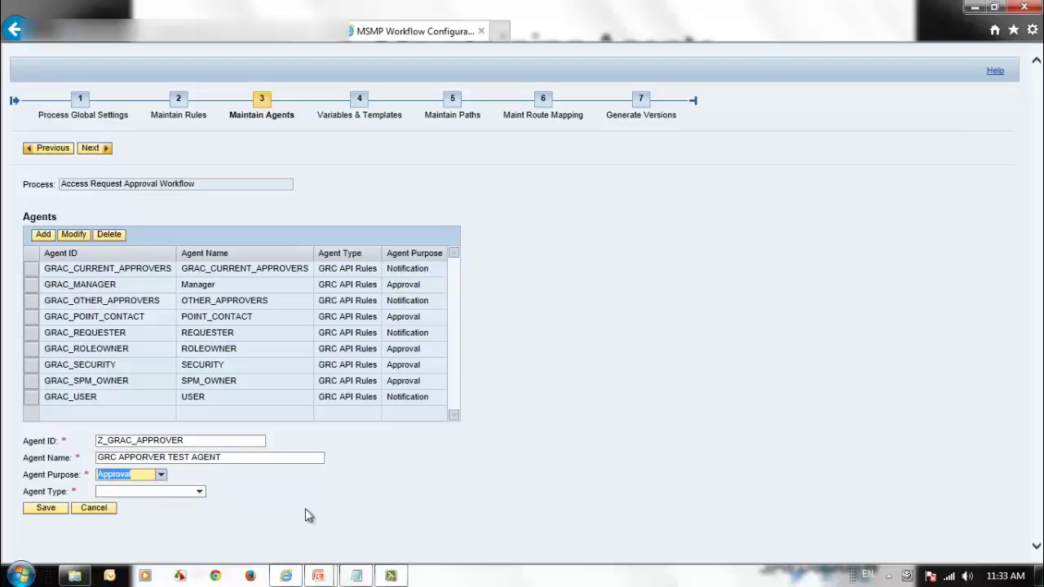
left_click(203, 495)
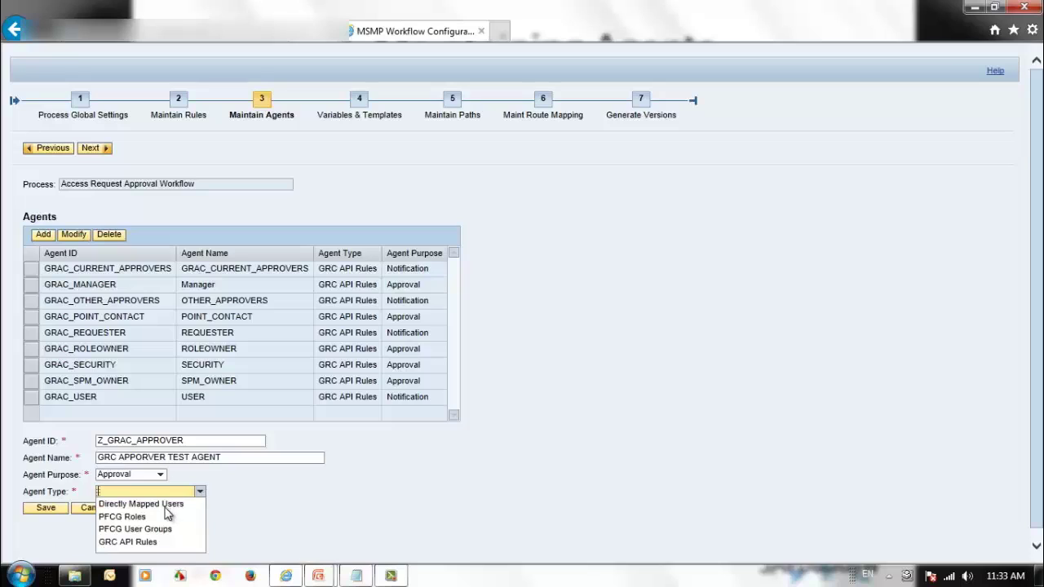
left_click(164, 506)
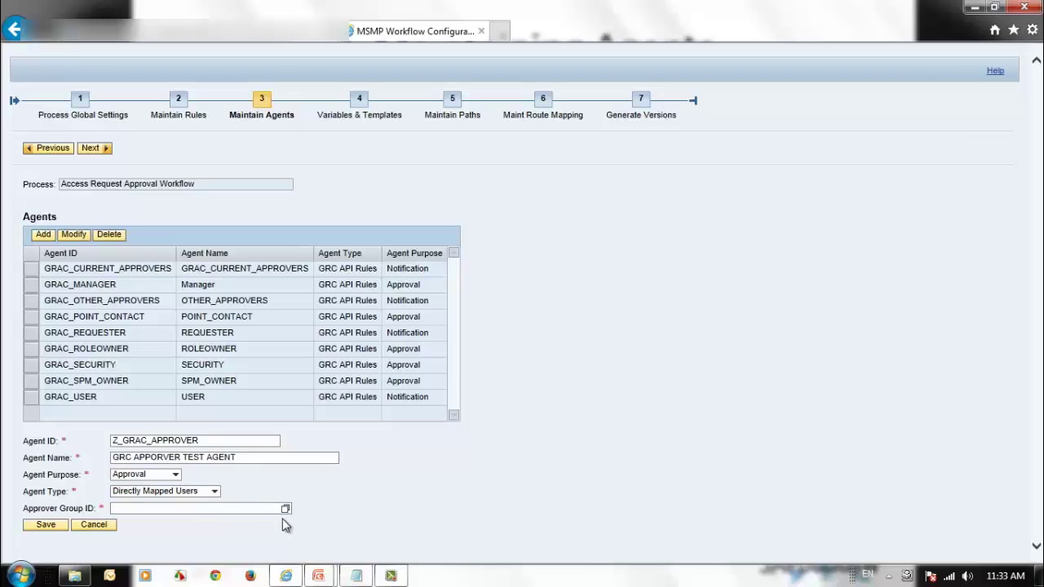
Add a new approver entry for the agent with approver group ID Z_GRAC_APP.
left_click(133, 509)
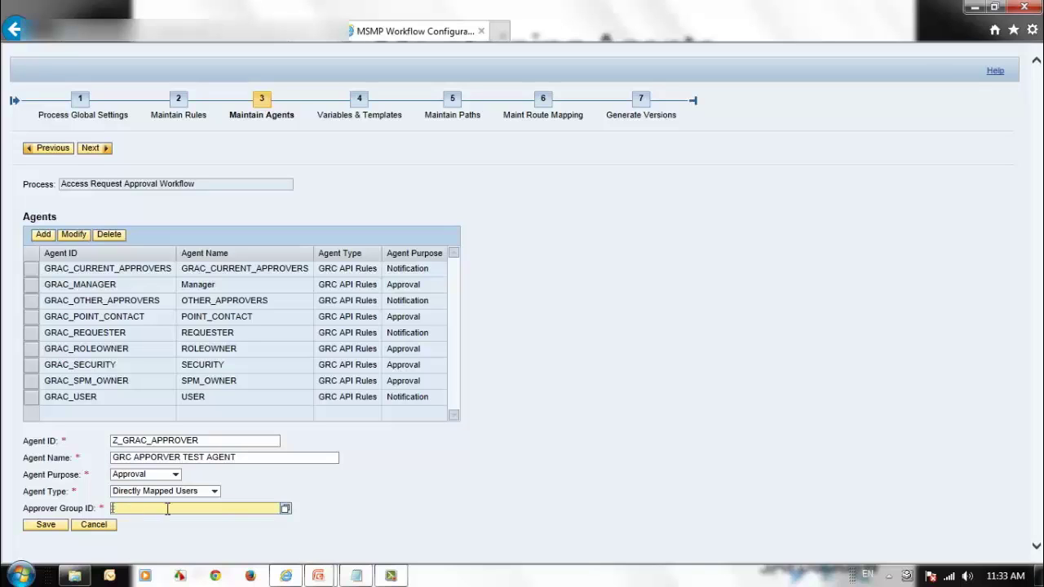
left_click(286, 509)
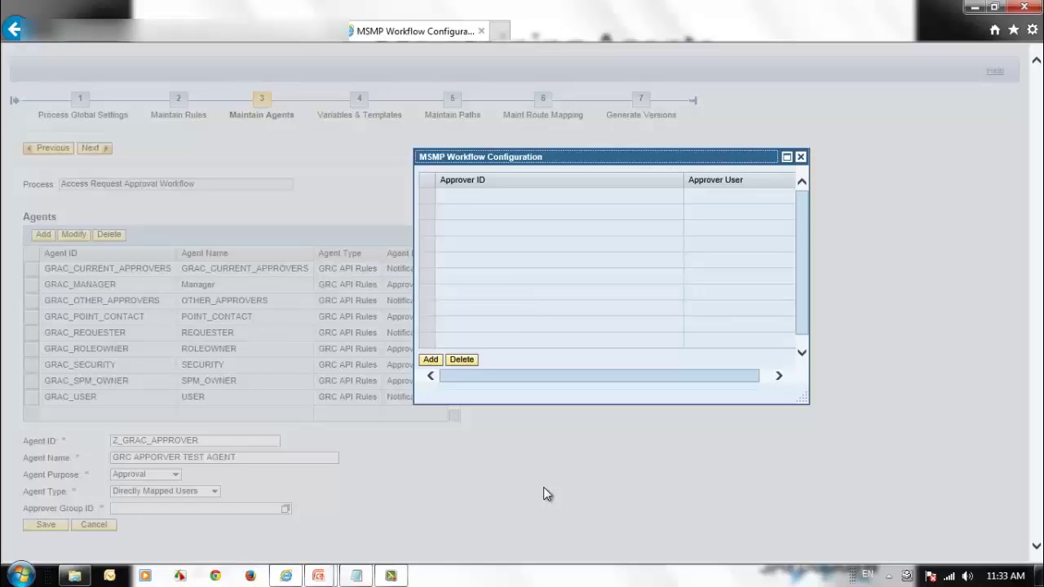
left_click(431, 359)
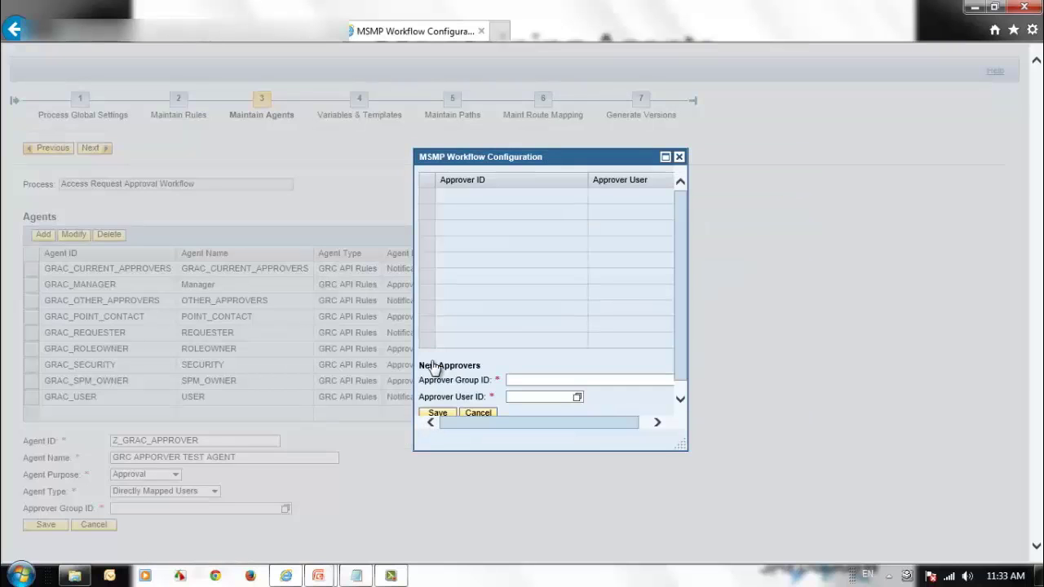
left_click(527, 378)
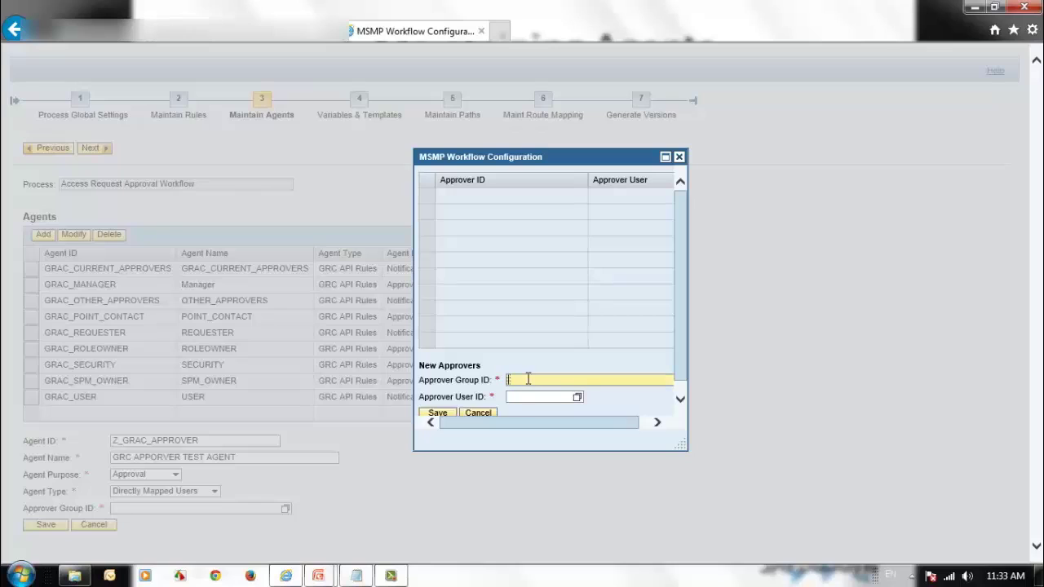
type("Z_GRAC_APP")
Search the approver users for AR* and assign AR_APPROVER2 as the group's approver user.
left_click(532, 398)
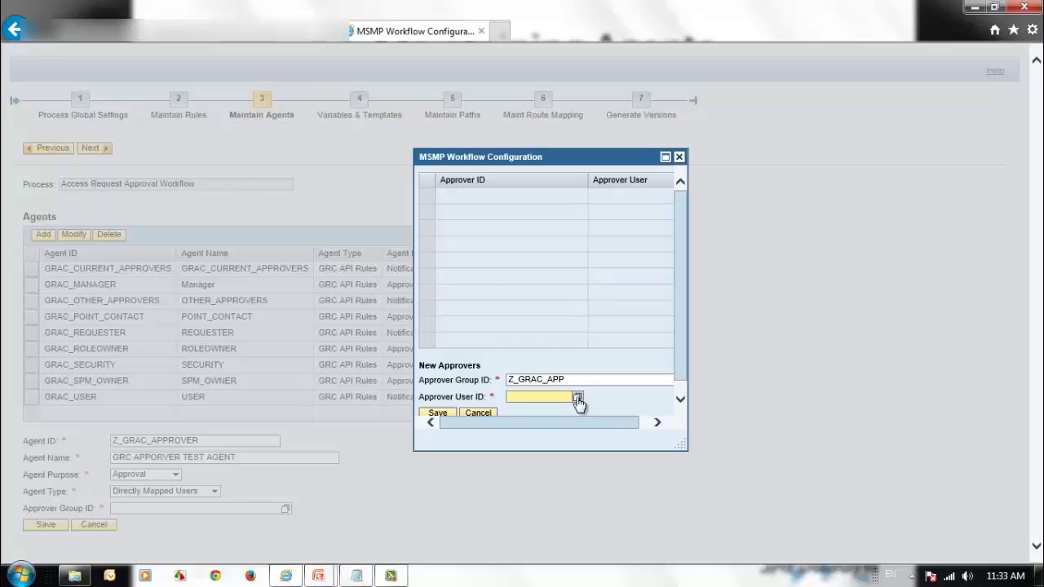
left_click(578, 398)
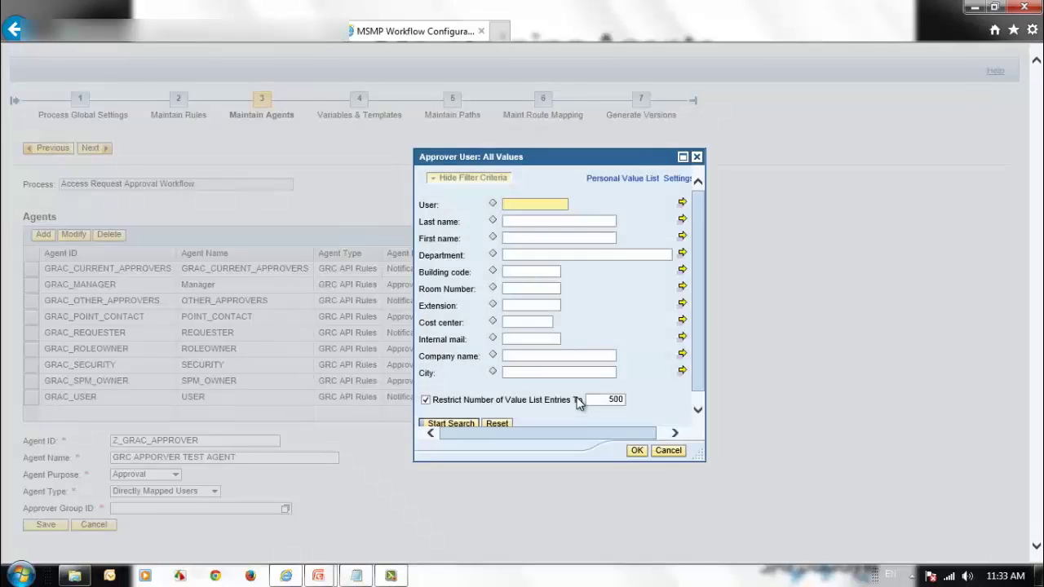
type("AR*")
left_click(459, 428)
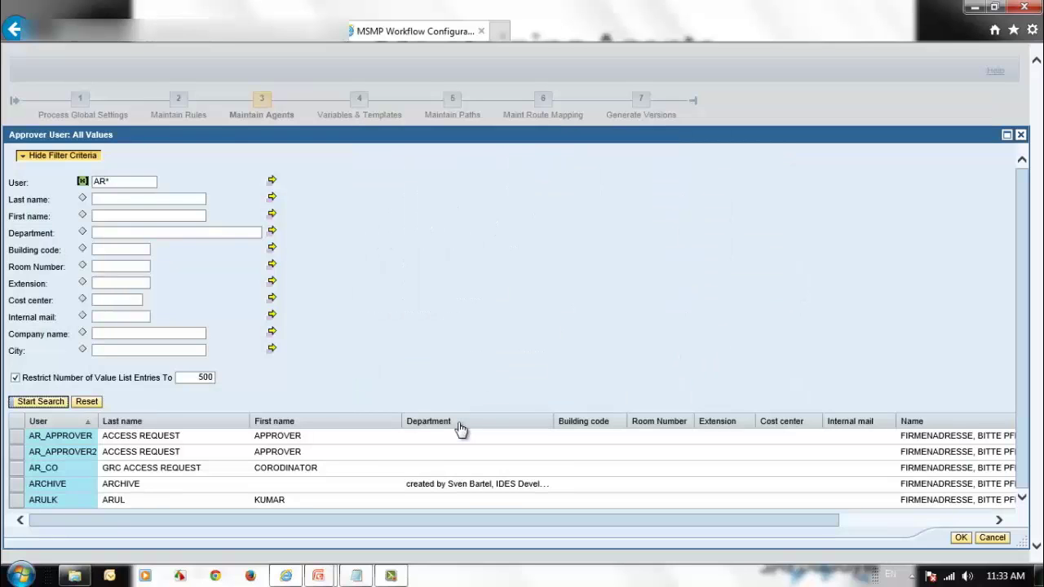
left_click(16, 453)
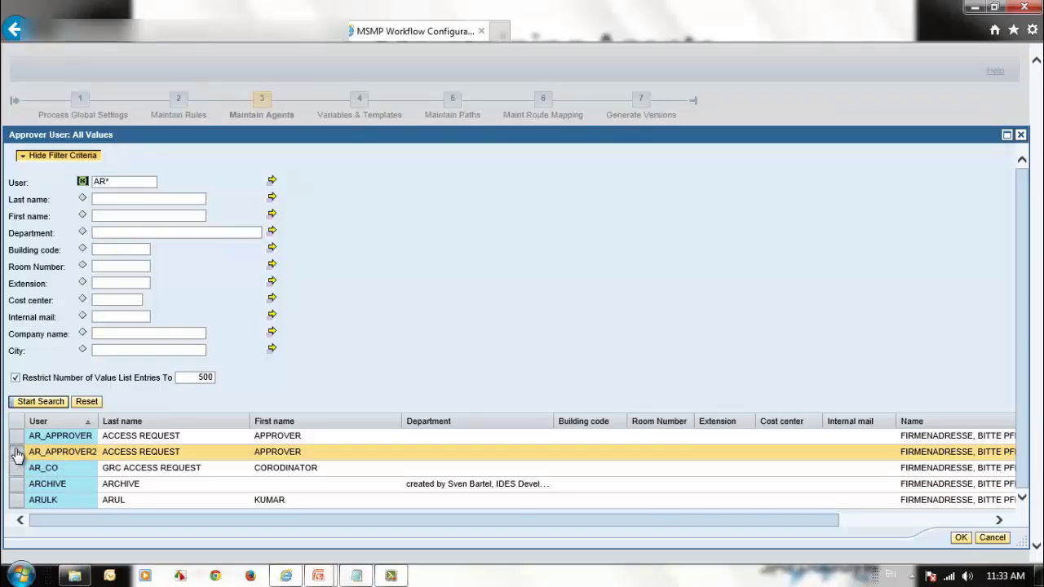
left_click(959, 538)
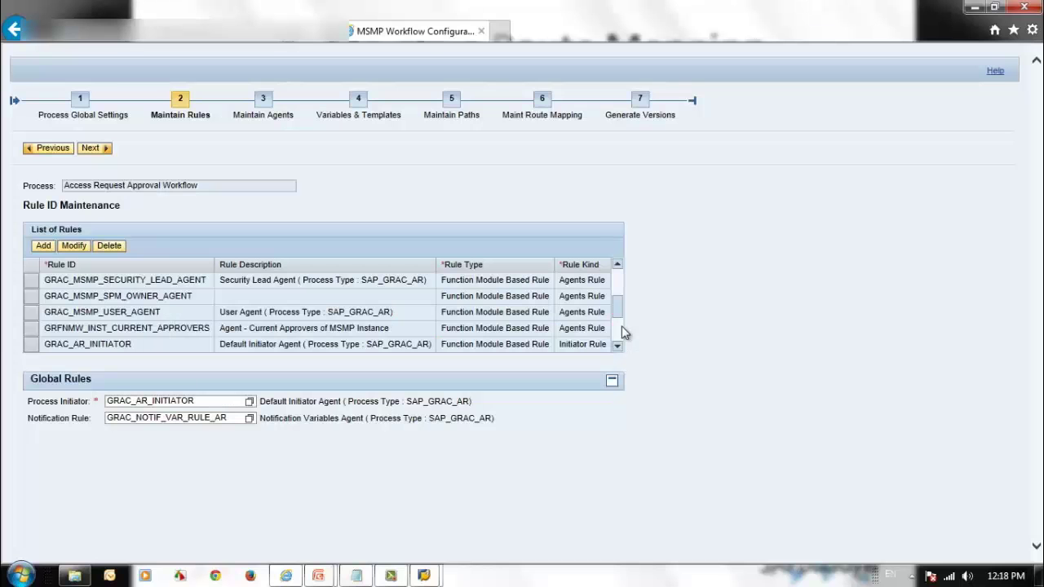
Display the rule results of the GRAC_AR_INITIATOR rule and highlight its rule result value.
left_click(32, 345)
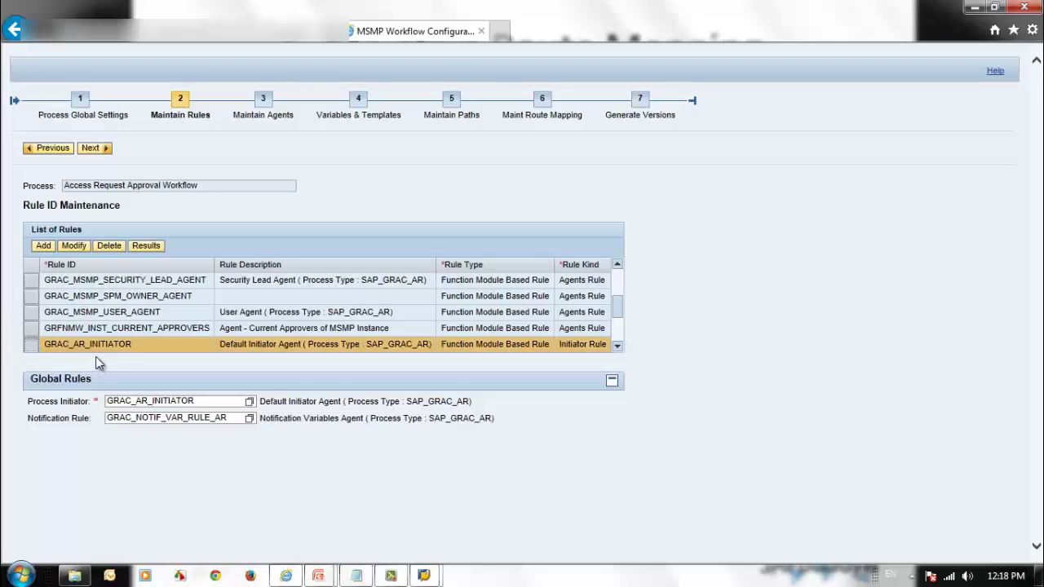
left_click(150, 246)
left_click(135, 433)
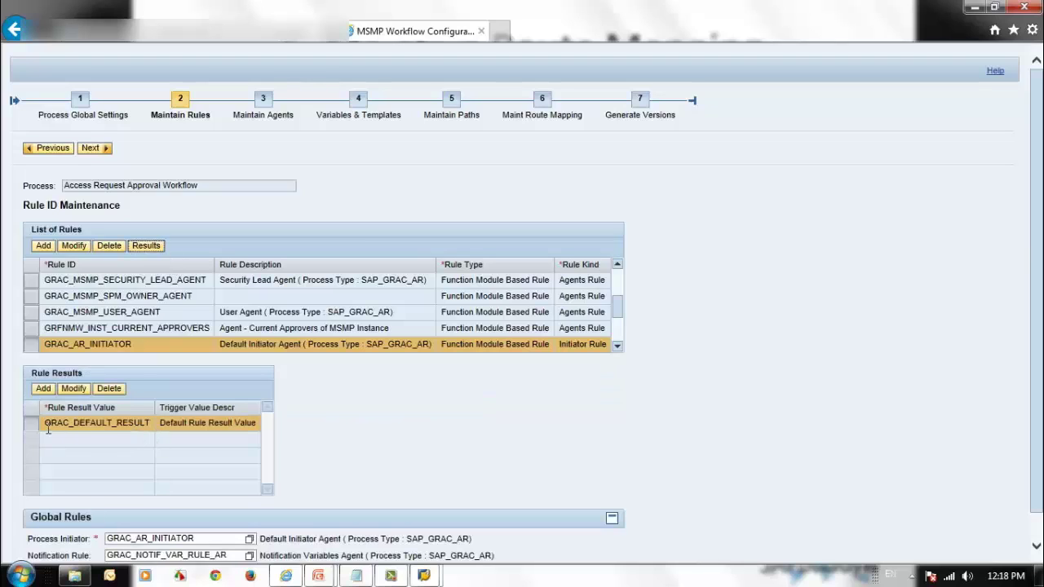
double_click(134, 432)
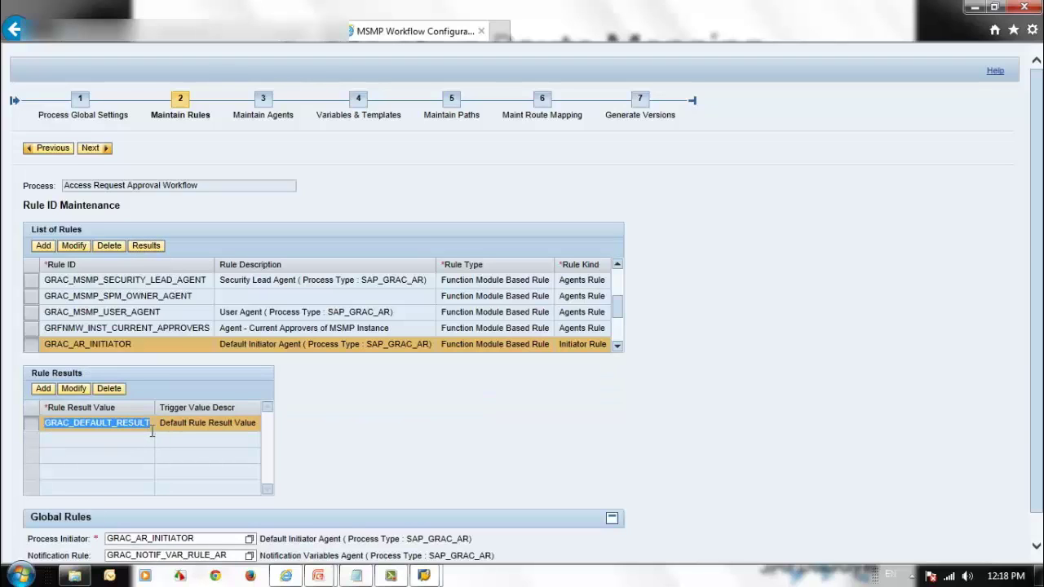
Review the access request workflow's route mapping, its paths and stages, and open its agent maintenance.
left_click(544, 116)
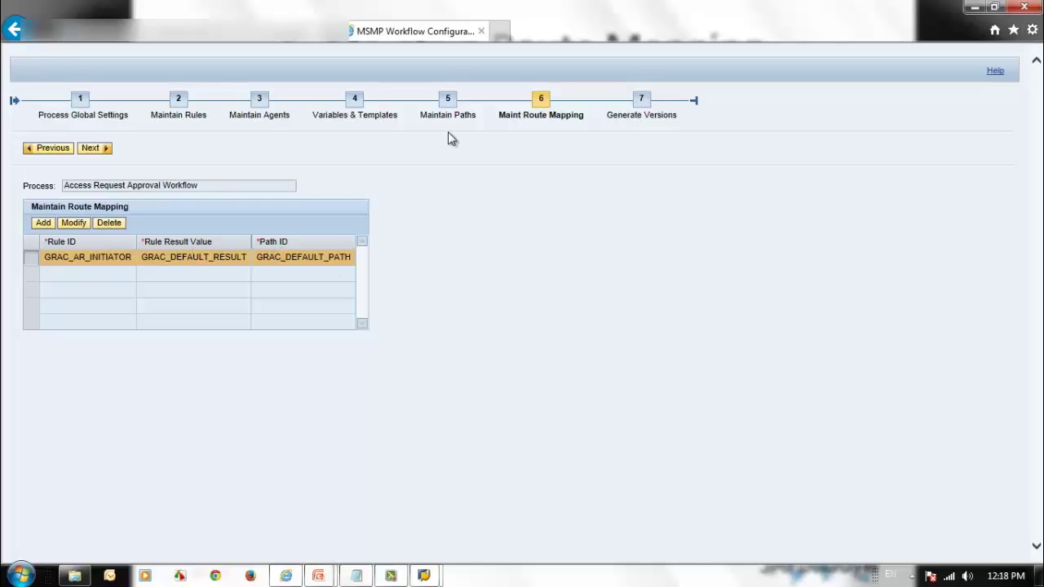
left_click(448, 105)
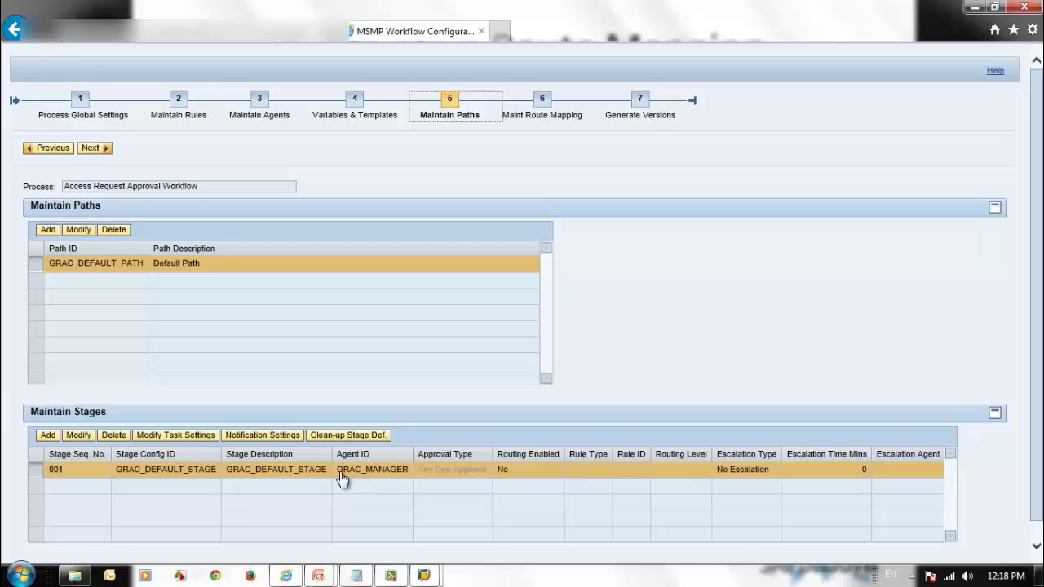
left_click(269, 108)
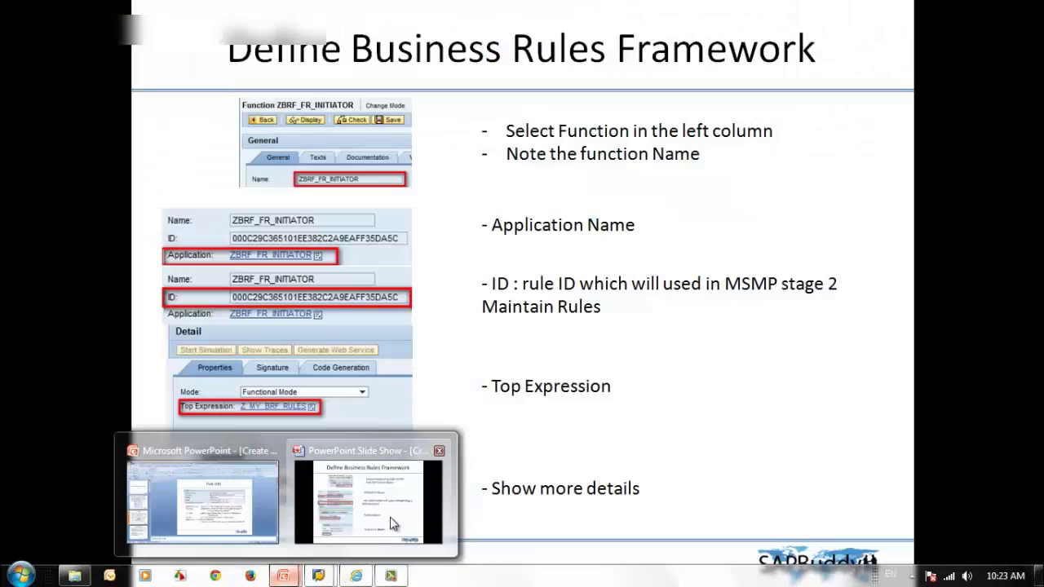
Switch to the PowerPoint slide show about defining the Business Rules Framework.
left_click(391, 523)
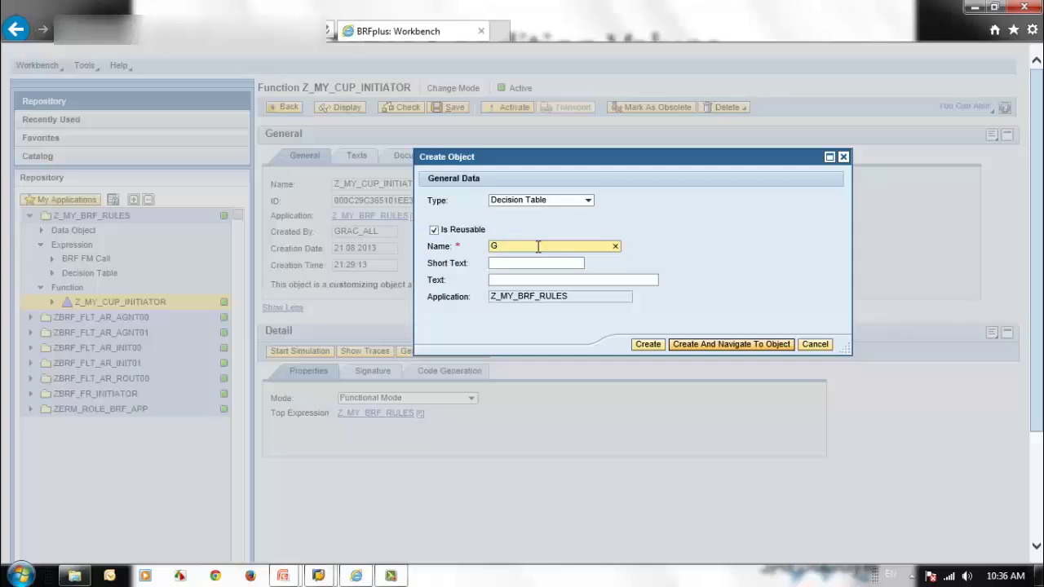
Name the new decision table G_BRF_TEST and copy the same name into its short text.
type("_GE")
key("BackSpace")
key("BackSpace")
type("BRF_TEST")
double_click(564, 244)
key("ctrl+c")
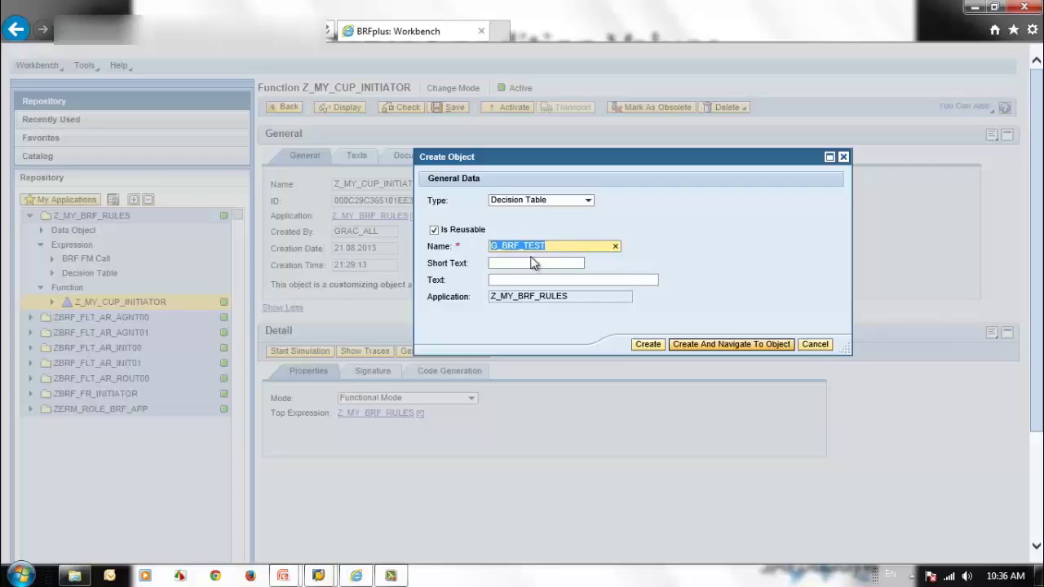
left_click(532, 262)
key("ctrl+v")
Describe the decision table as Demo Test BRF+, then create and open it, saving the changes to function Z_MY_CUP_INITIATOR.
key("Tab")
type("De")
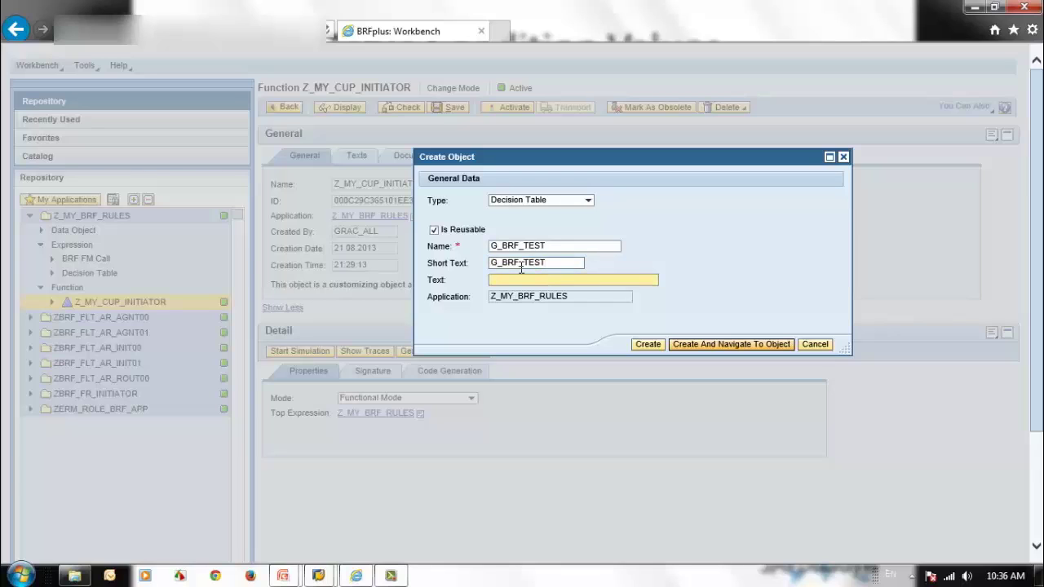
type("mo Test BRF+")
left_click(702, 349)
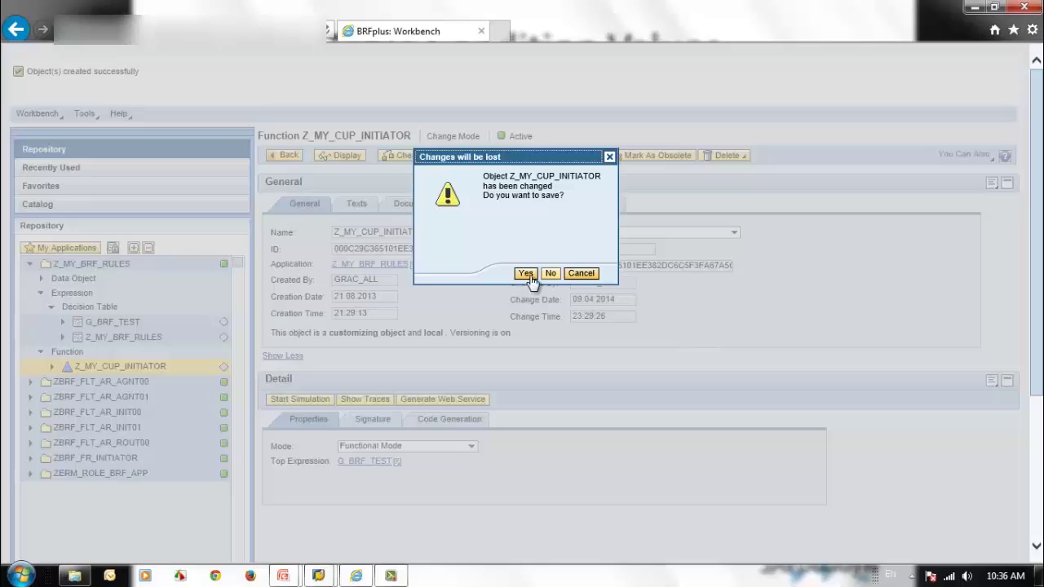
left_click(527, 274)
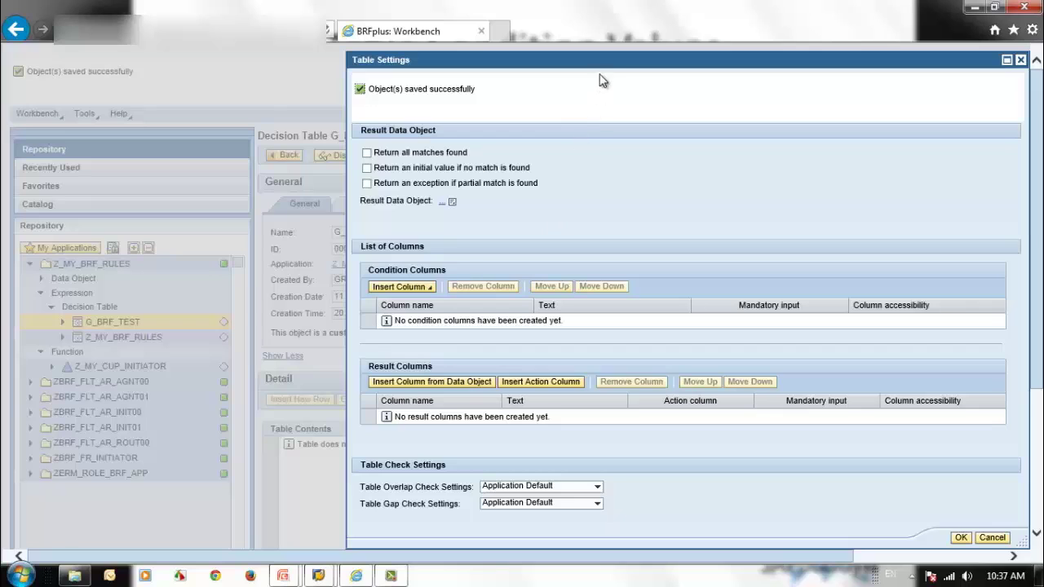
Insert REQTYPE from GRAC_S_REQUEST_RULE_HEADER as a condition column from the context data objects, and open the result data object selection.
left_click_drag(612, 65, 550, 62)
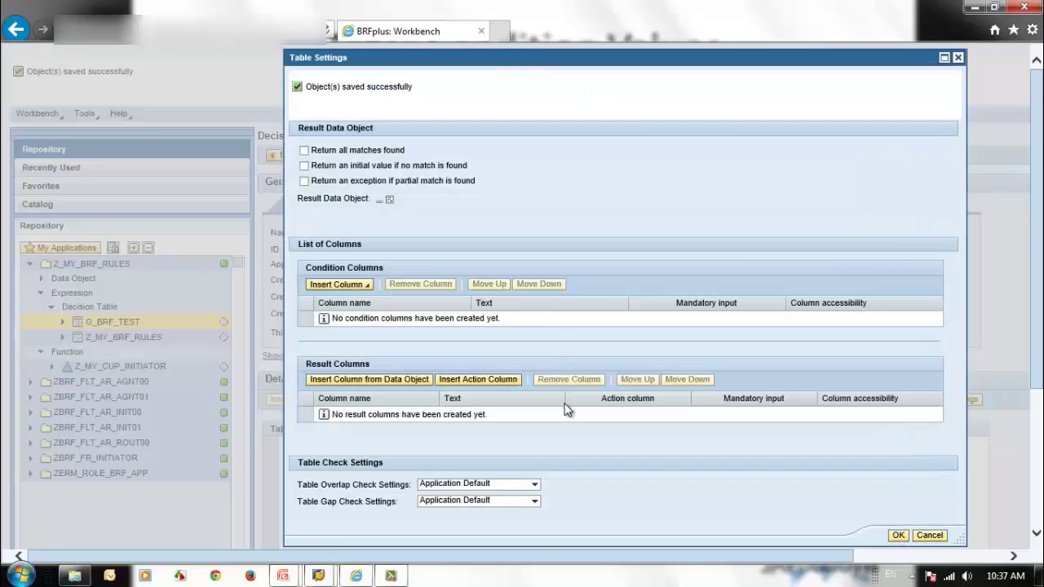
left_click(340, 287)
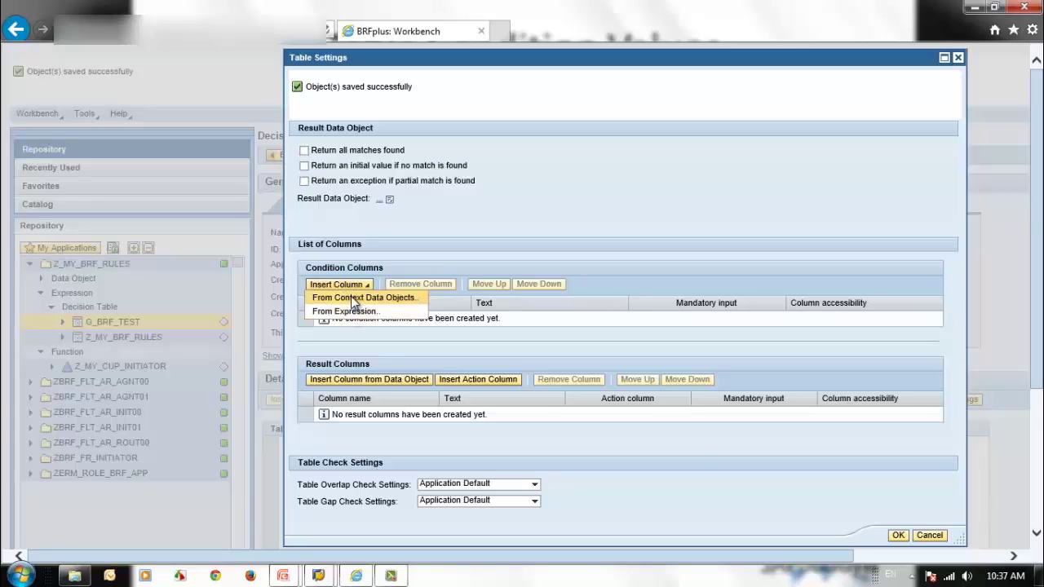
left_click(350, 297)
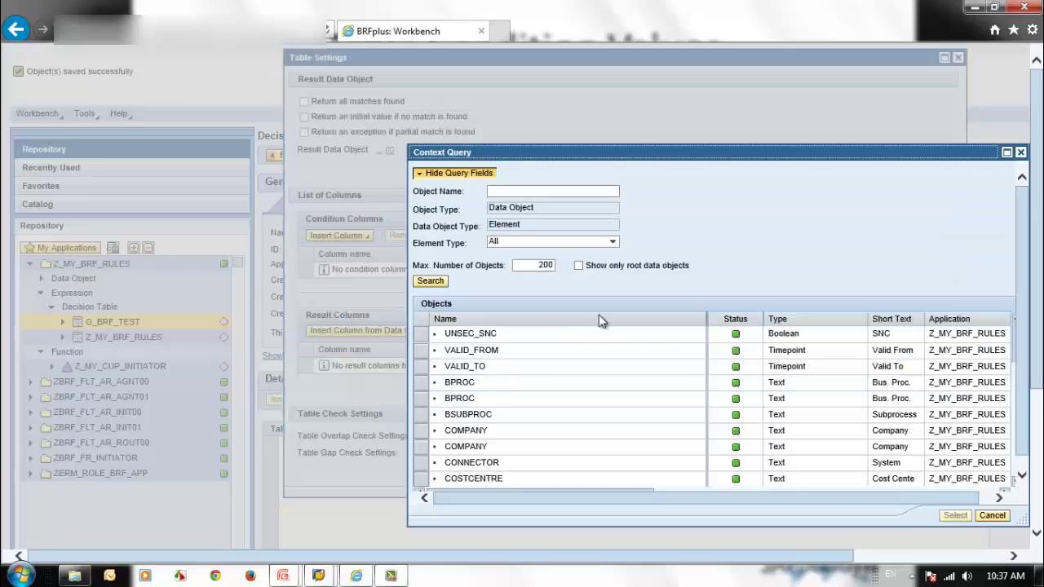
left_click_drag(791, 159, 721, 151)
scroll(954, 284, "down", 1)
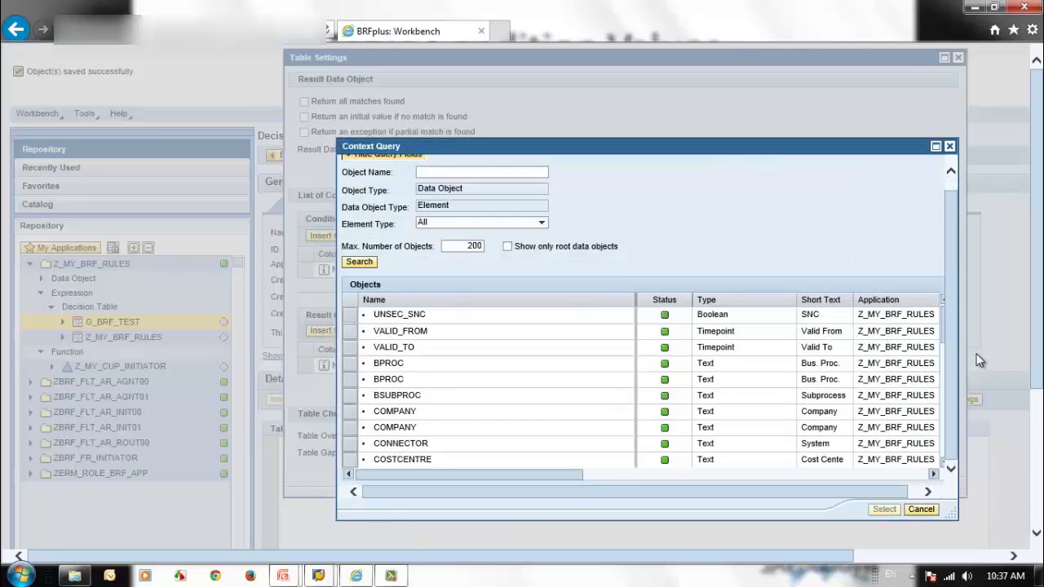
left_click_drag(943, 335, 922, 467)
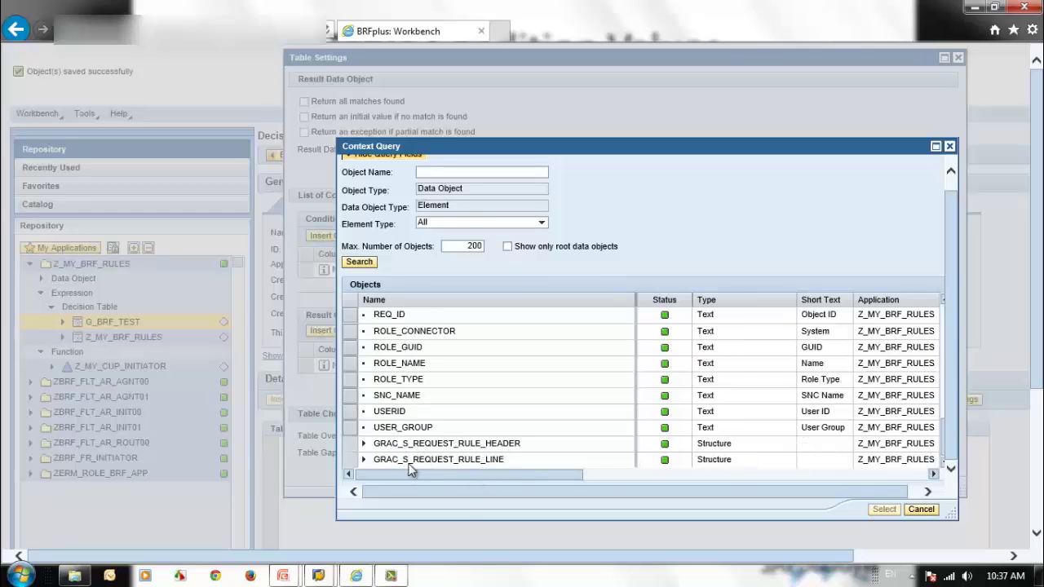
left_click(363, 449)
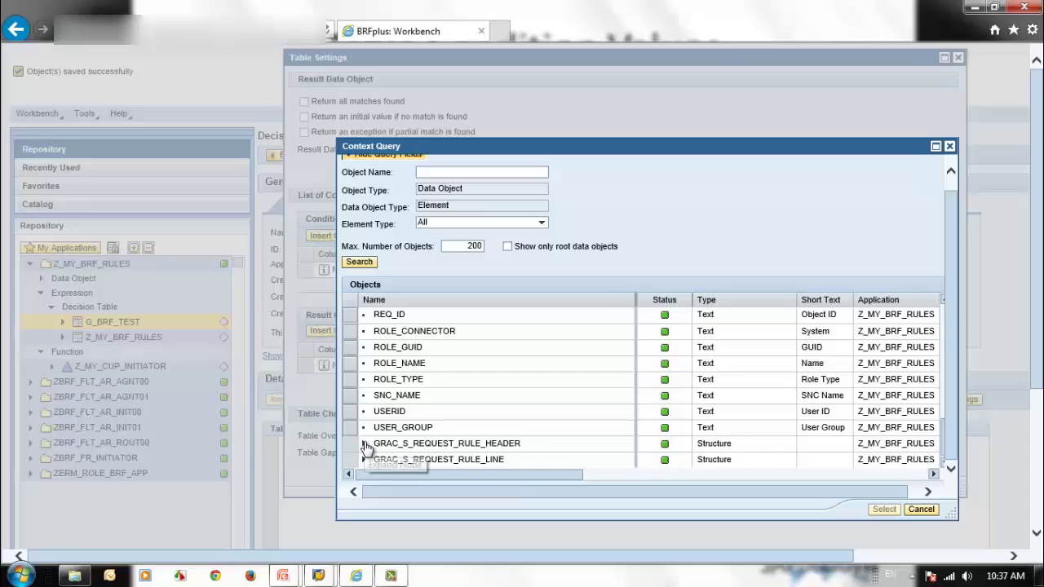
scroll(641, 348, "down", 4)
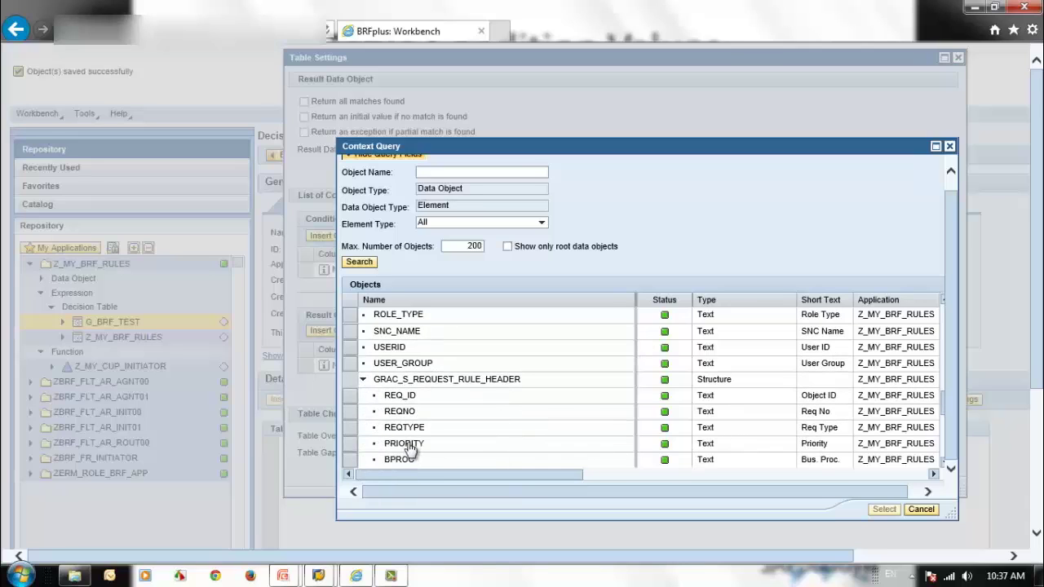
left_click(414, 434)
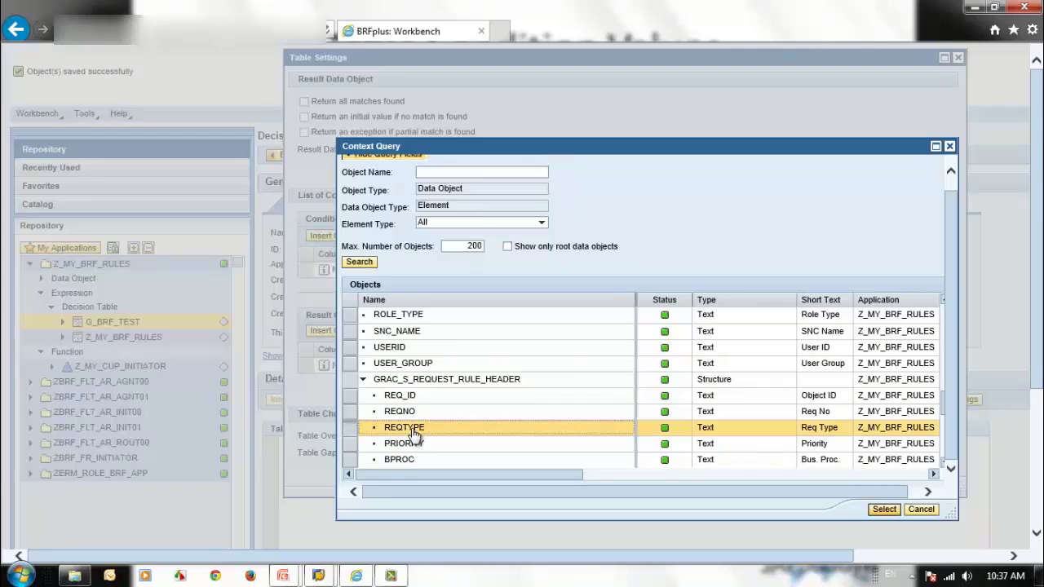
left_click(881, 510)
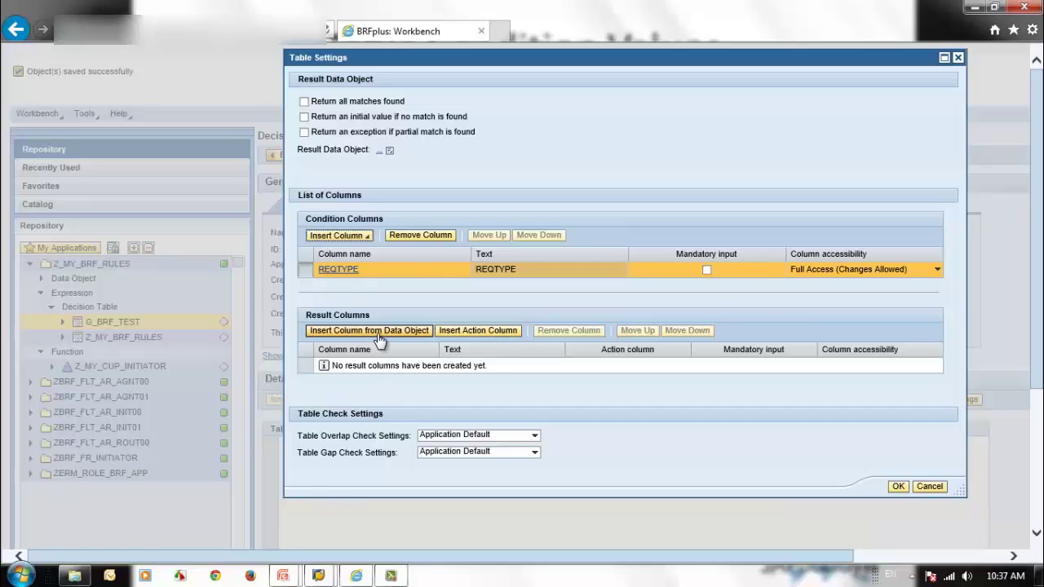
left_click(389, 151)
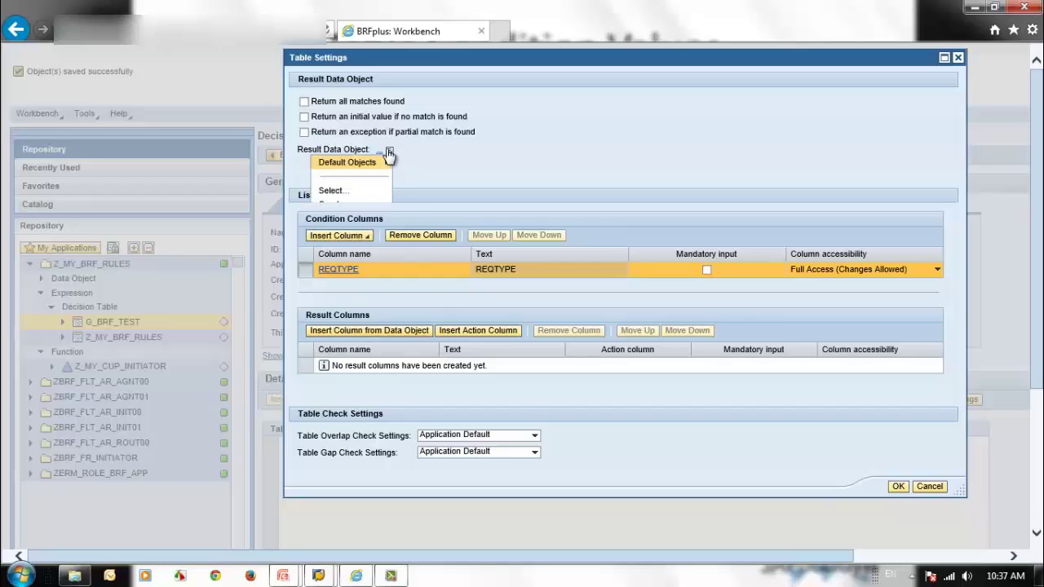
left_click(357, 197)
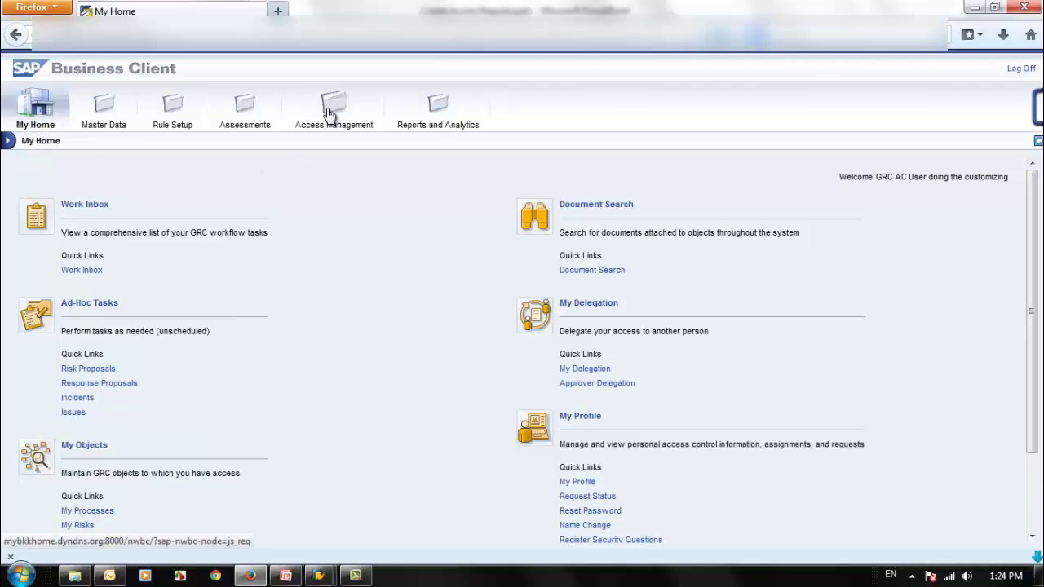
Open a new access request form from the Access Request Creation area of Access Management.
left_click(329, 113)
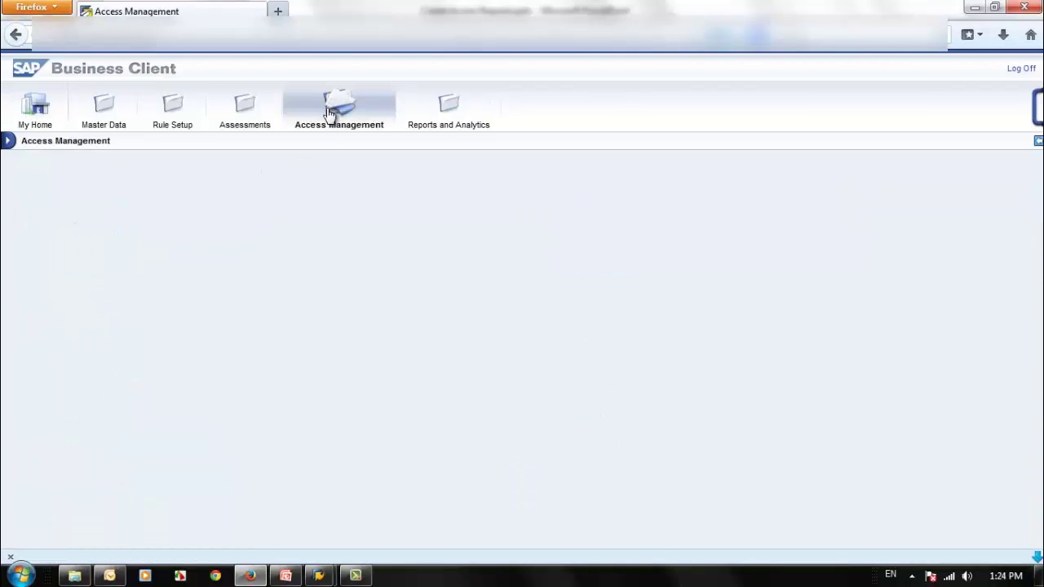
scroll(739, 360, "down", 3)
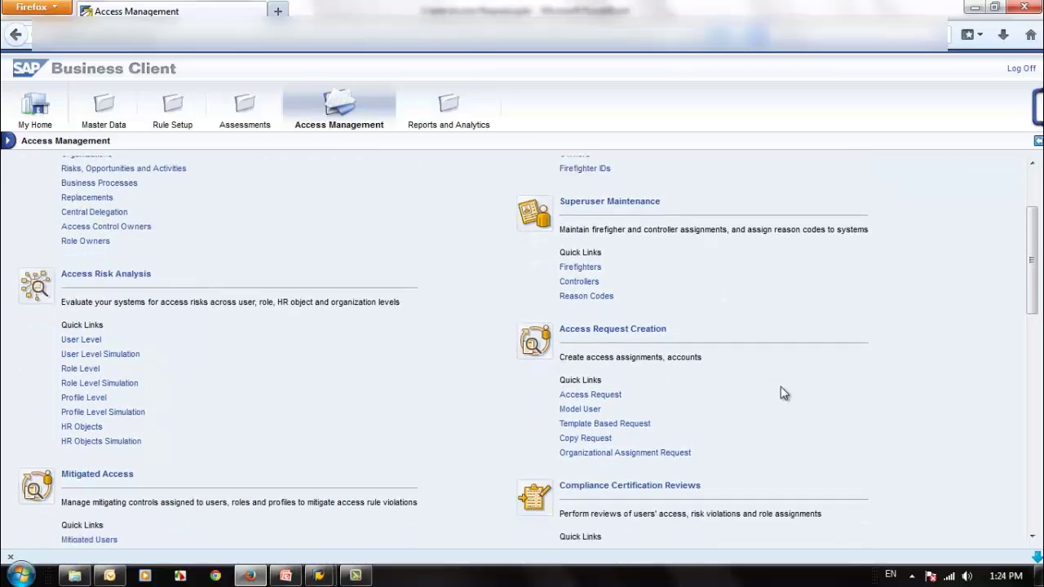
scroll(781, 390, "down", 3)
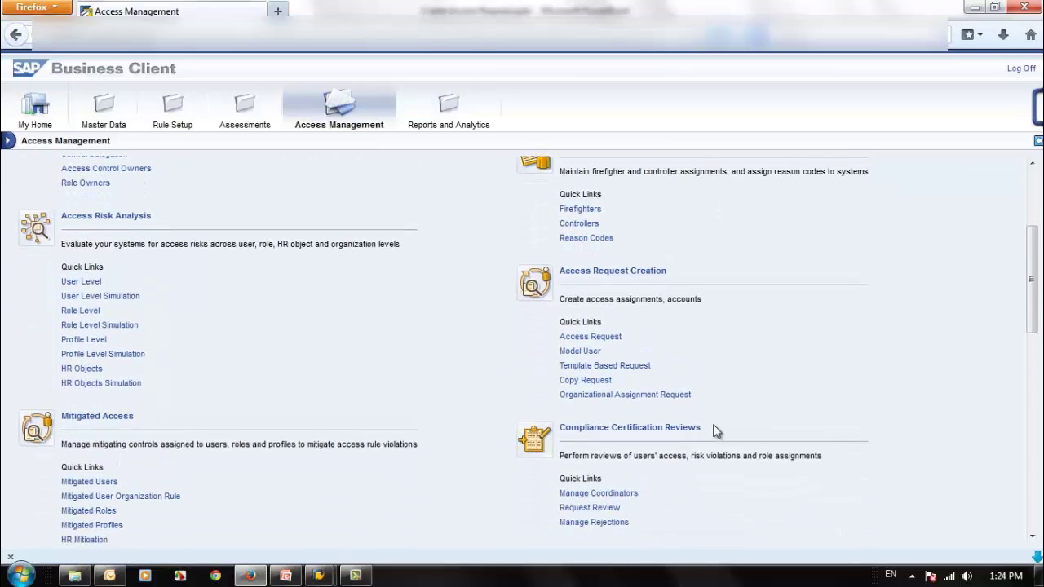
left_click(594, 341)
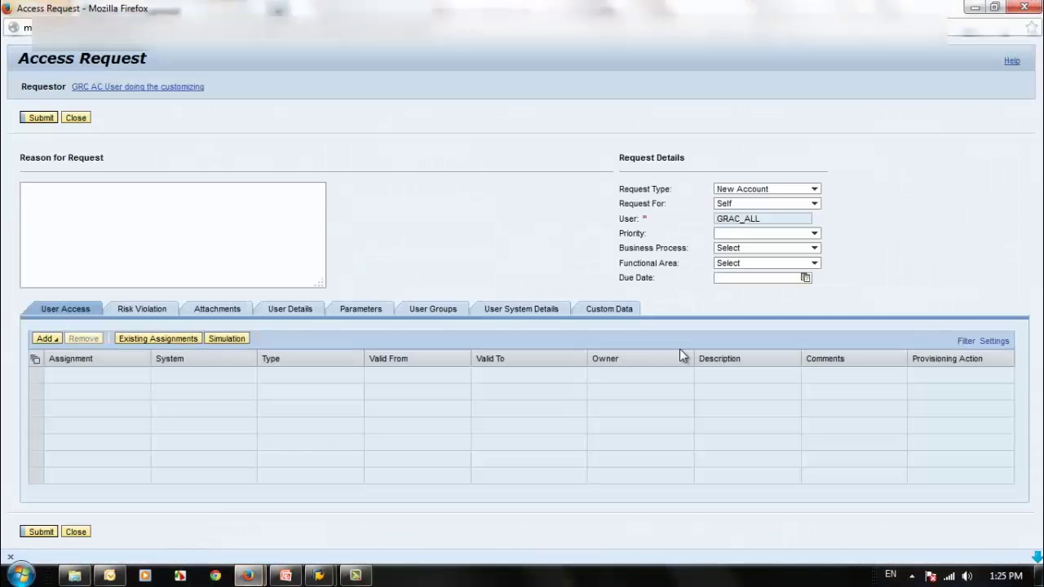
Enter the request reason as "GRC Demo Training" and "First Access Request", and select G_AR_APP01 as the user's manager.
left_click(210, 237)
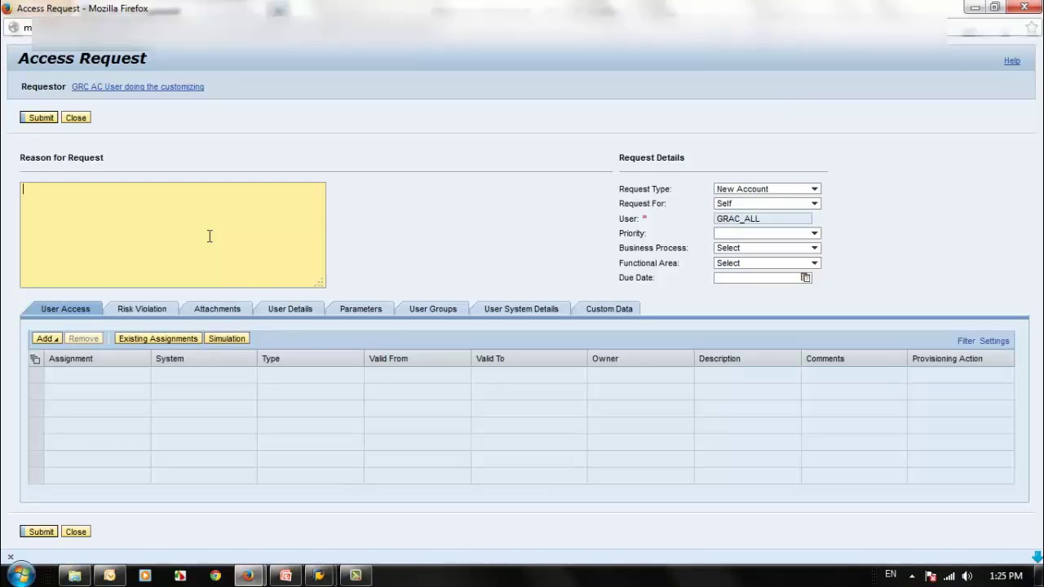
type("GRC Demo Tra")
type("ining")
type("First Access Request")
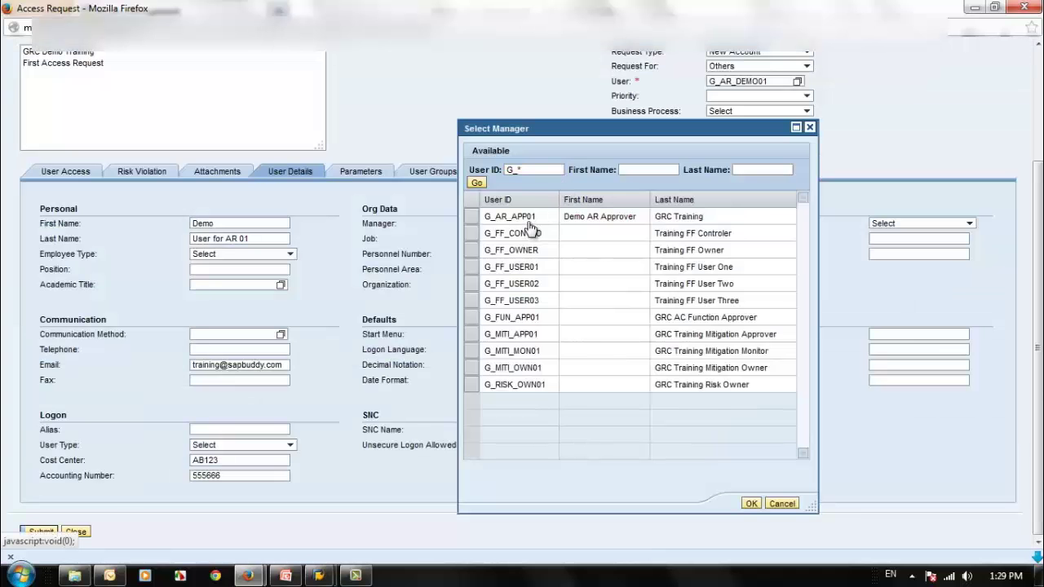
left_click(471, 217)
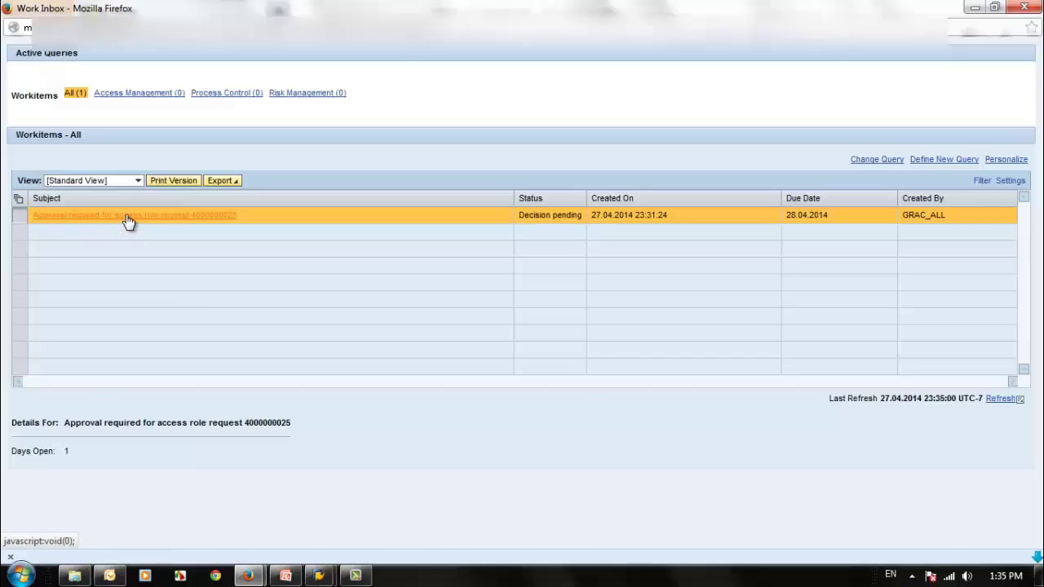
Open the pending access role request approval from the work inbox.
left_click(199, 217)
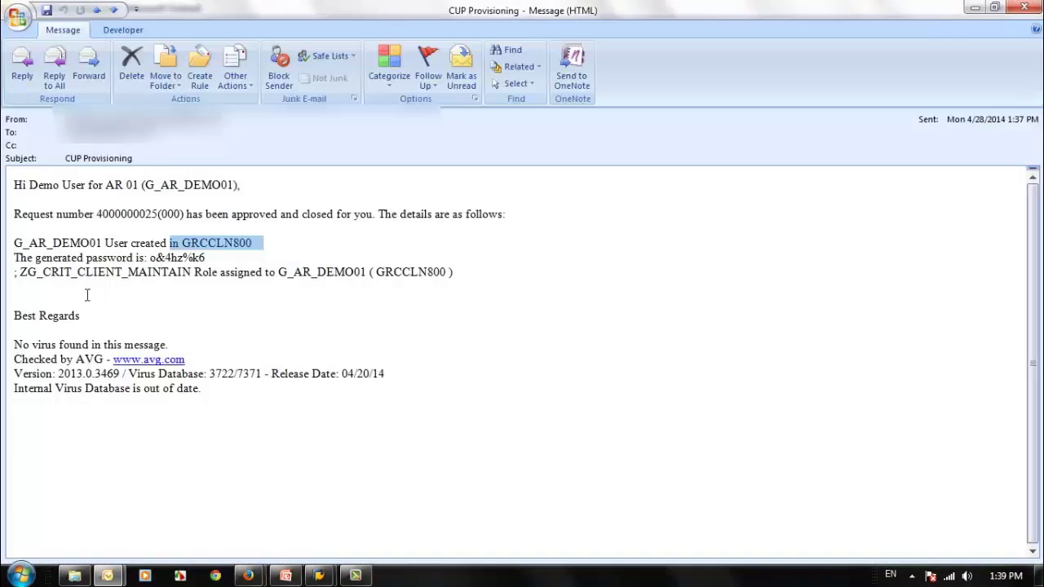
Examine the generated password and the assigned role ZG_CRIT_CLIENT_MAINTAIN in the CUP Provisioning e-mail.
left_click_drag(150, 258, 205, 259)
left_click(218, 261)
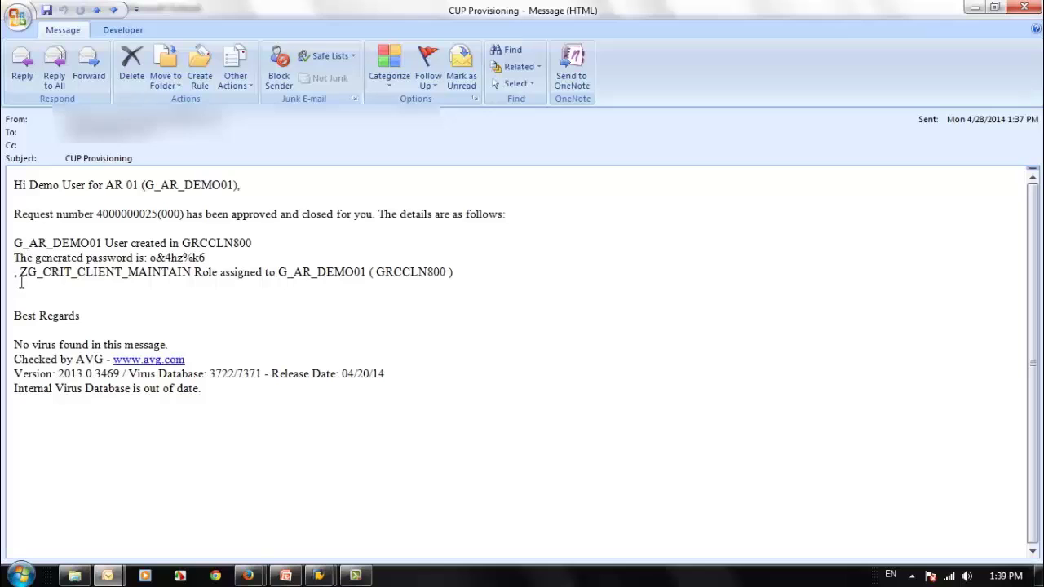
left_click_drag(19, 274, 192, 273)
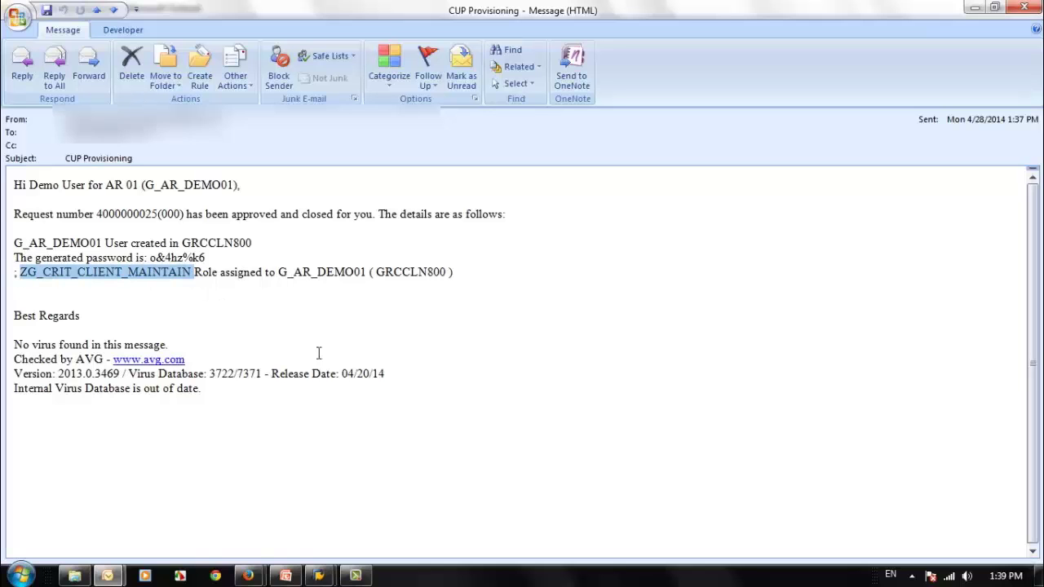
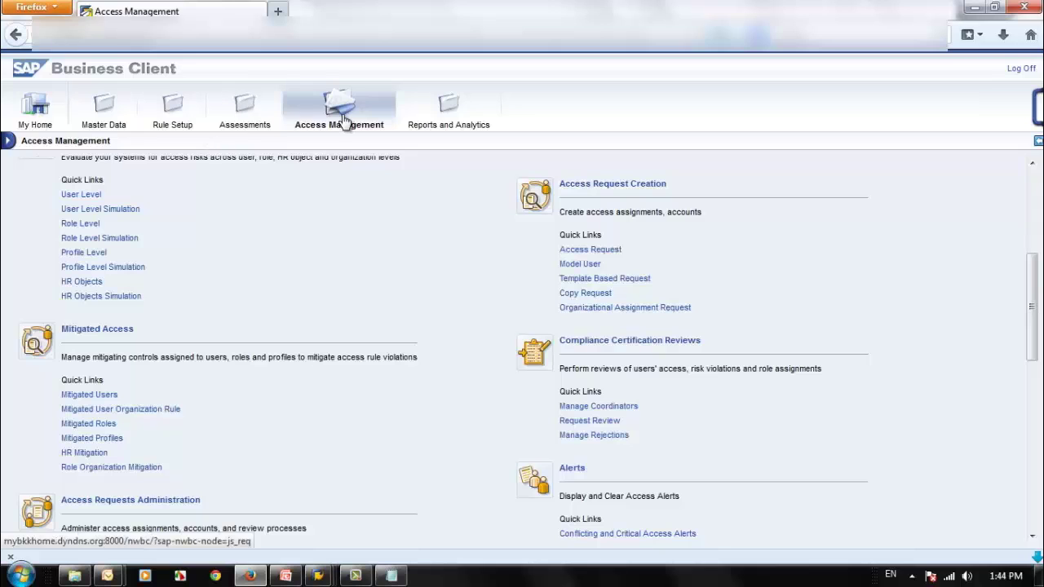
Open another new access request from Access Management and choose a different request type for it.
left_click(343, 115)
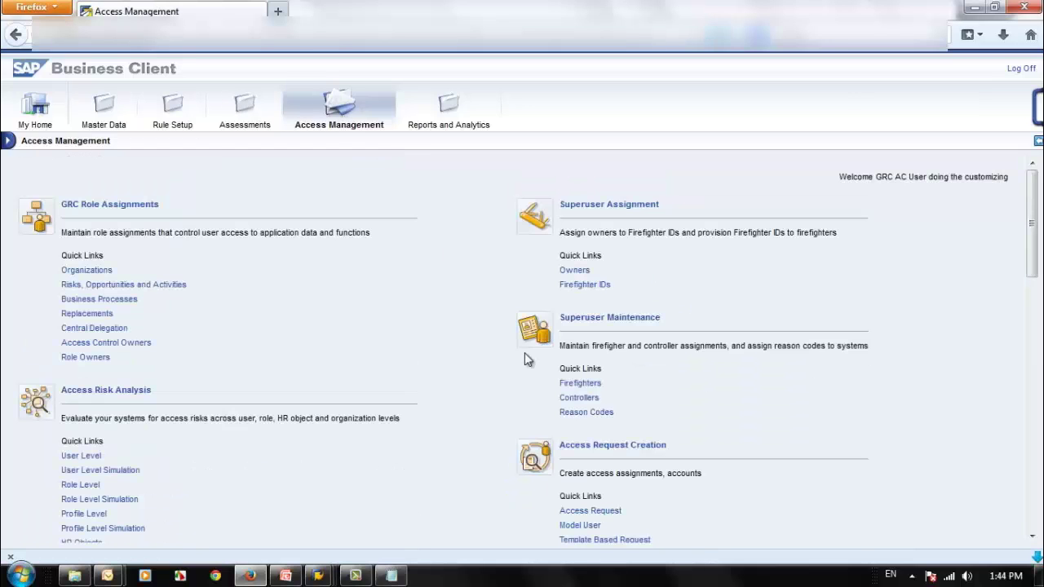
scroll(710, 466, "down", 4)
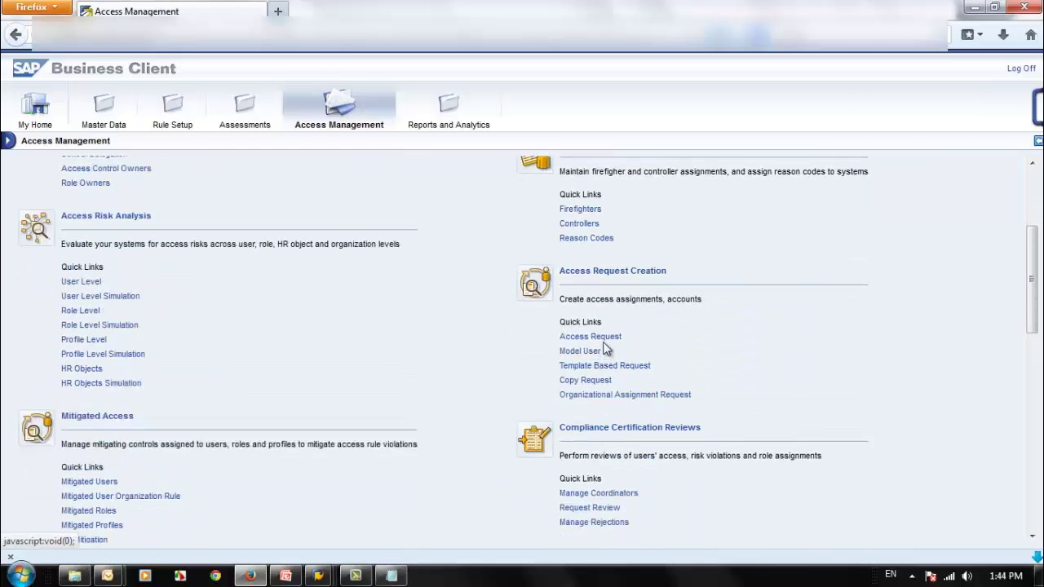
left_click(590, 337)
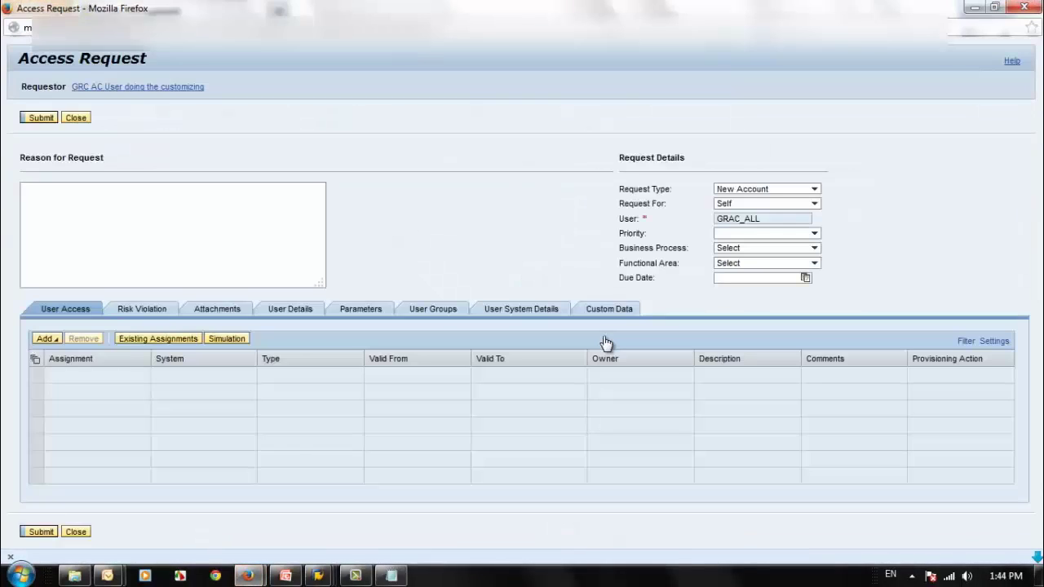
left_click(814, 190)
left_click(790, 217)
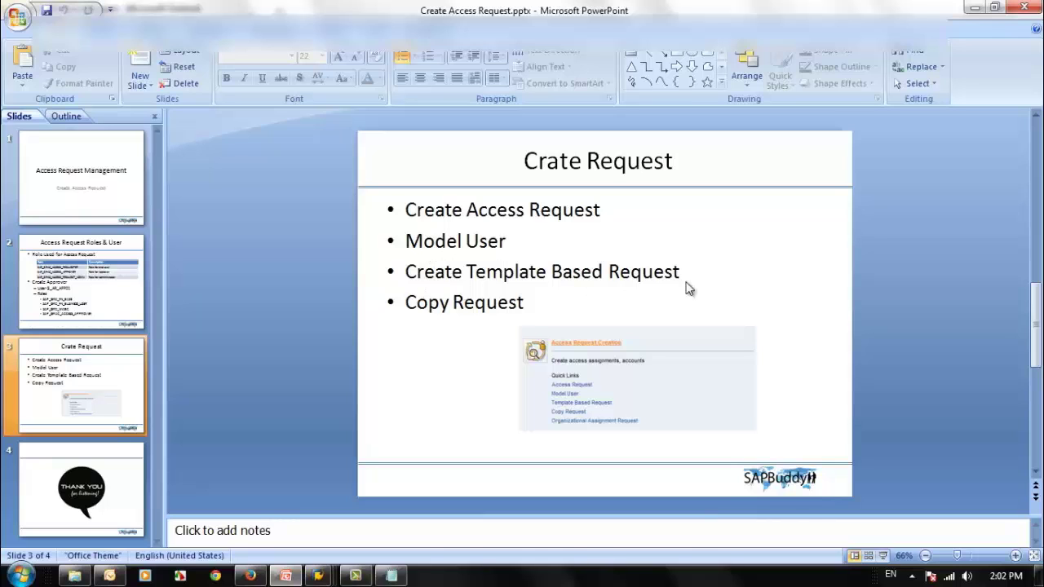
Switch from the presentation to the SAP Business Client in Firefox and open the Access Management area.
left_click(245, 578)
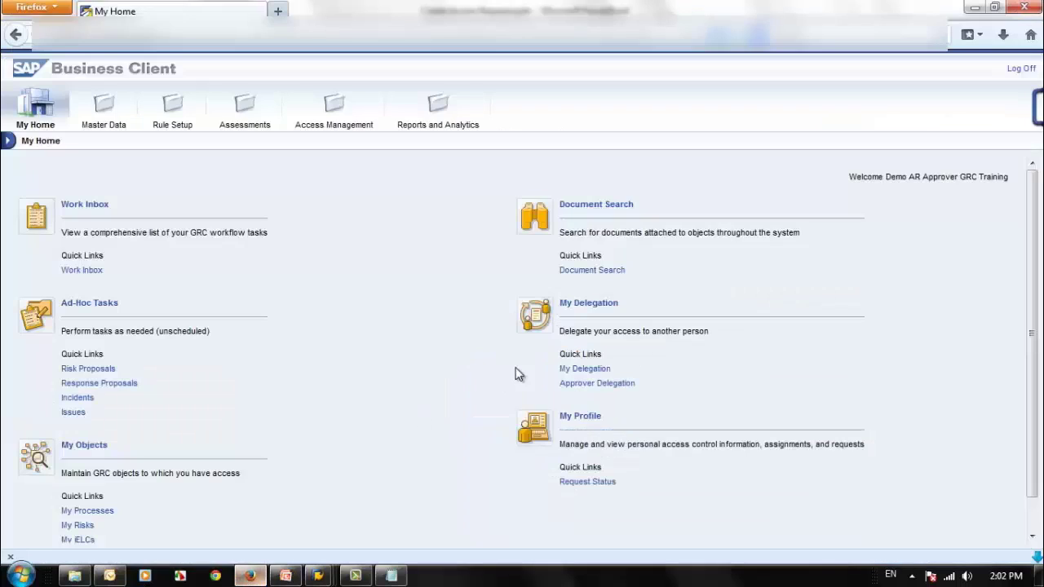
left_click(41, 116)
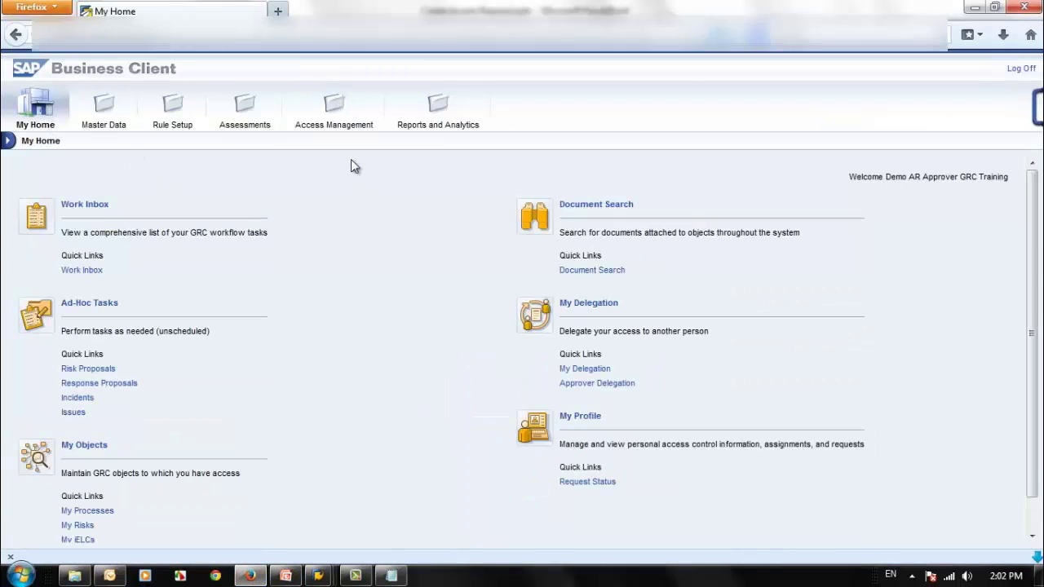
left_click(338, 115)
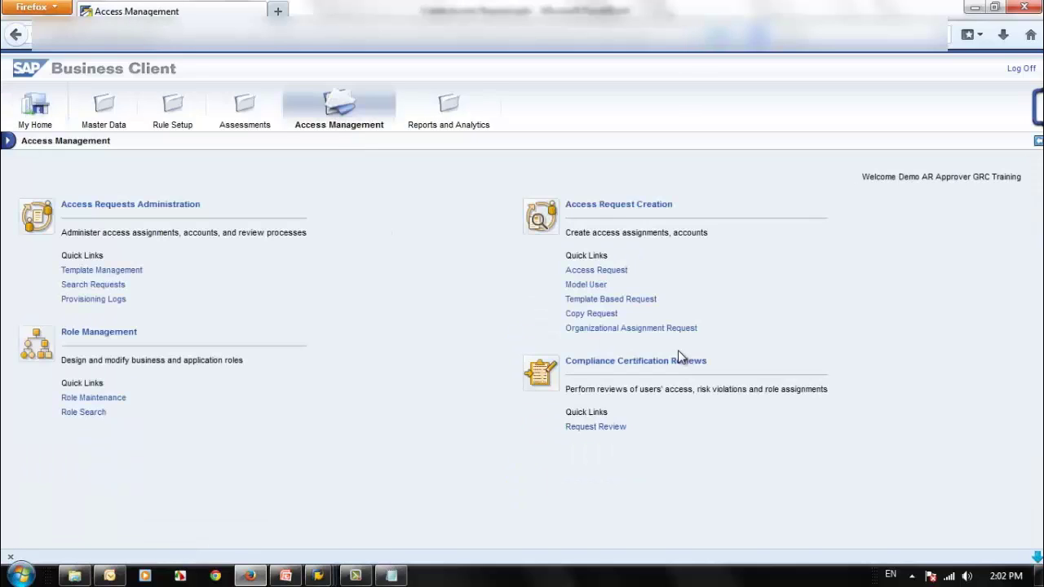
View the blank access request form for the approver account and close it.
left_click(596, 270)
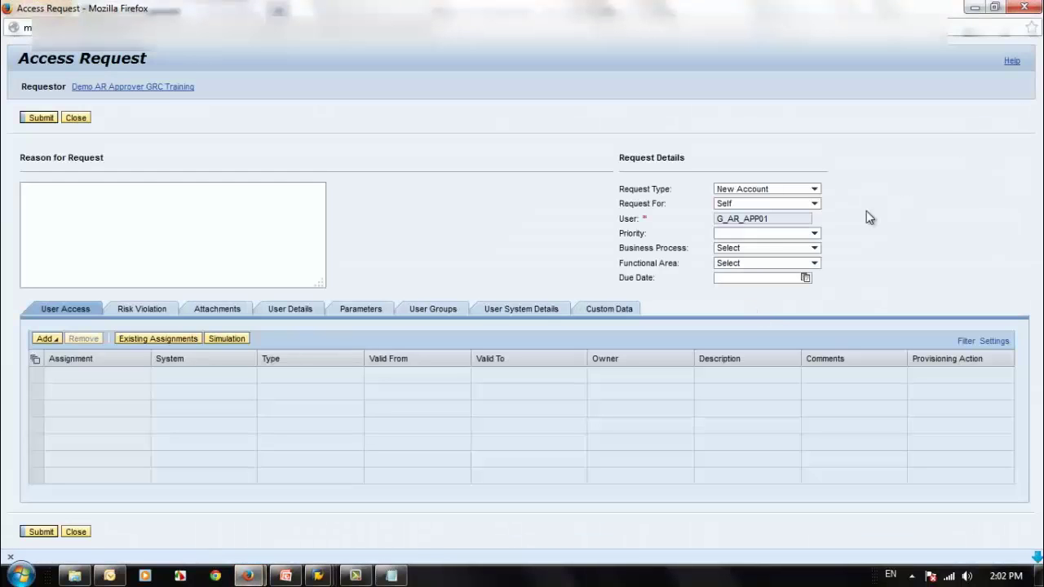
left_click(1025, 8)
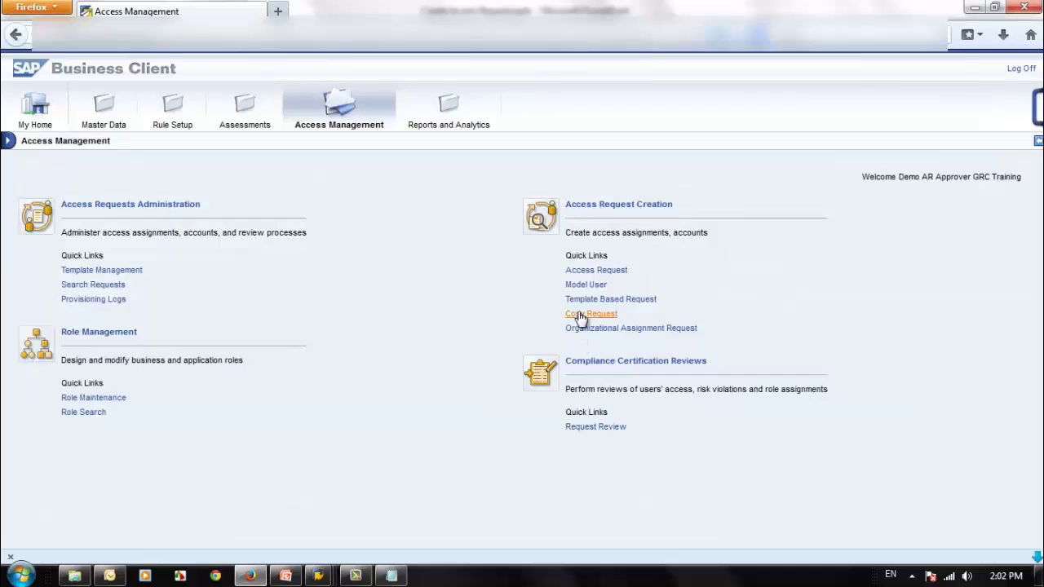
left_click(592, 316)
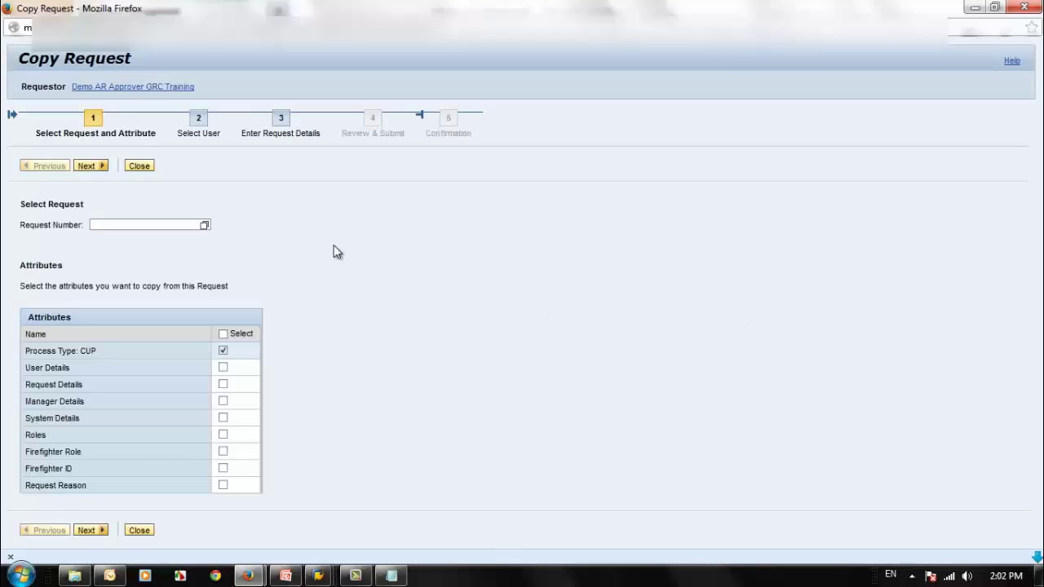
left_click(205, 226)
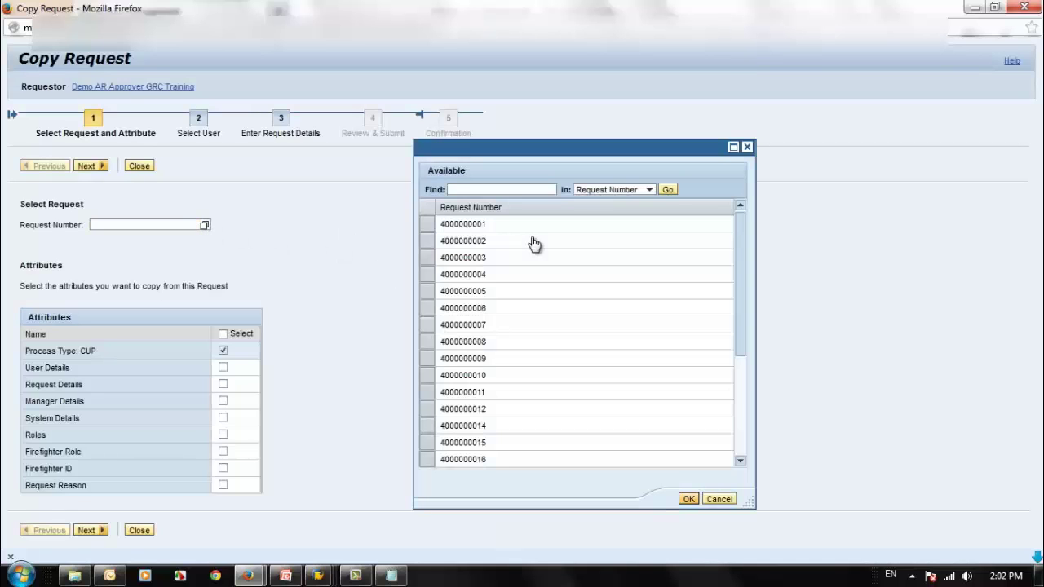
left_click(744, 432)
left_click(427, 431)
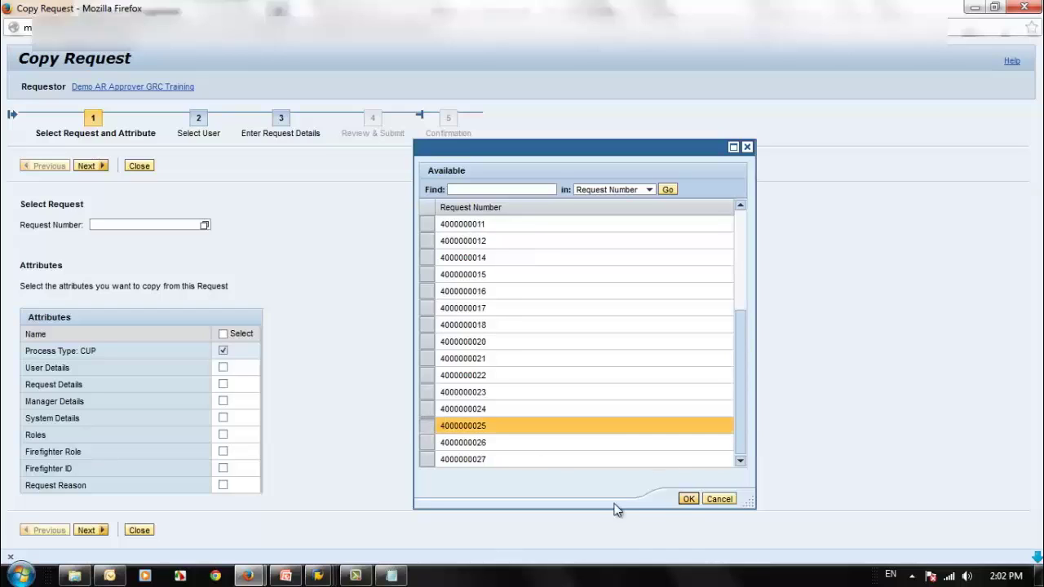
left_click(688, 500)
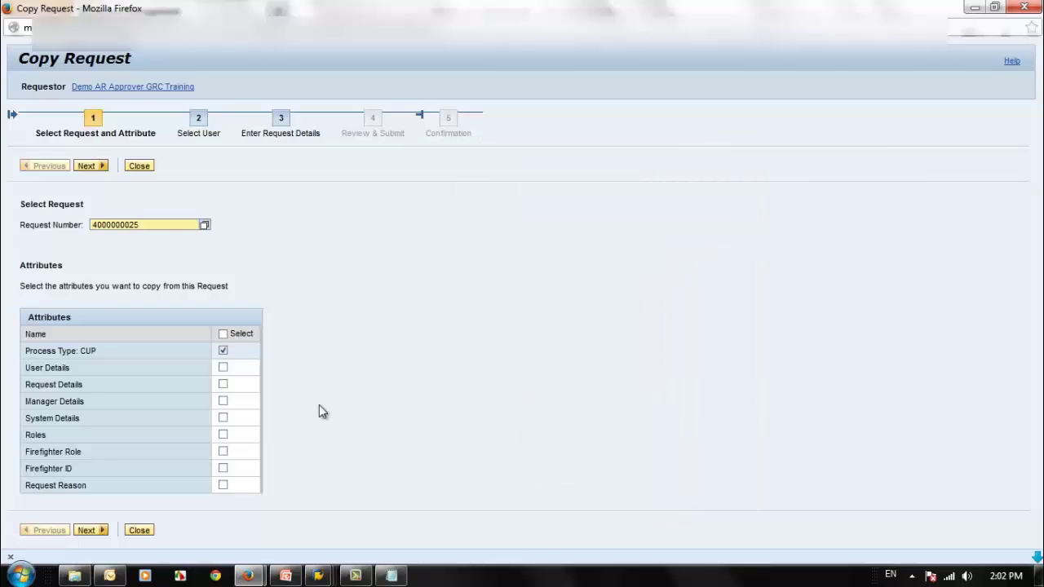
left_click(223, 334)
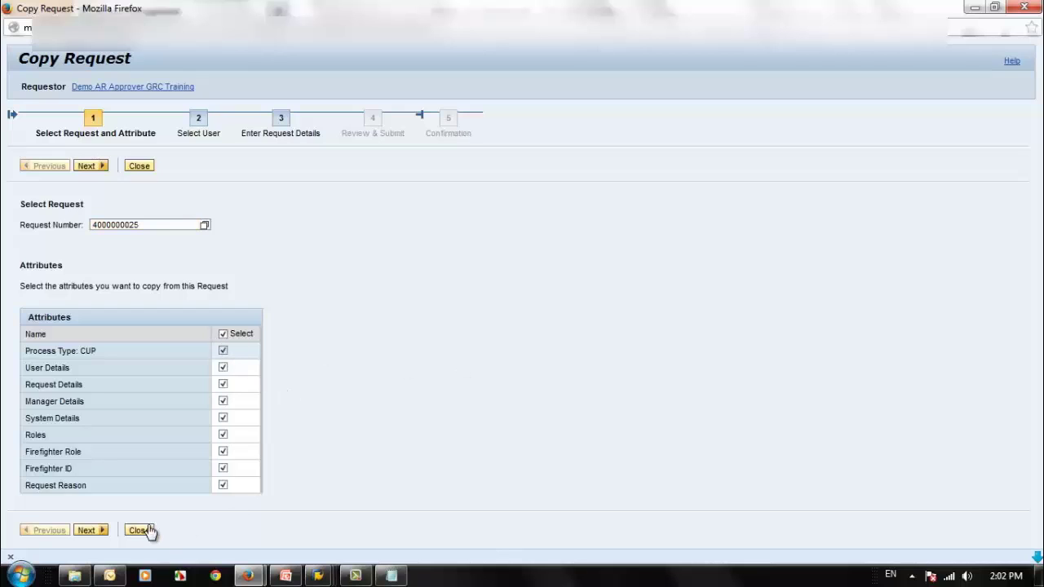
left_click(89, 531)
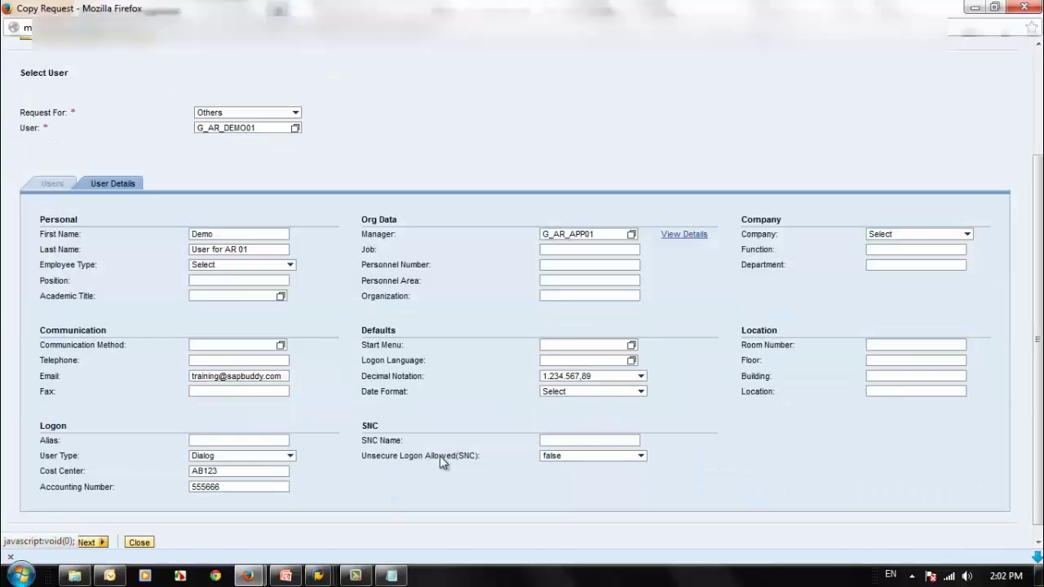